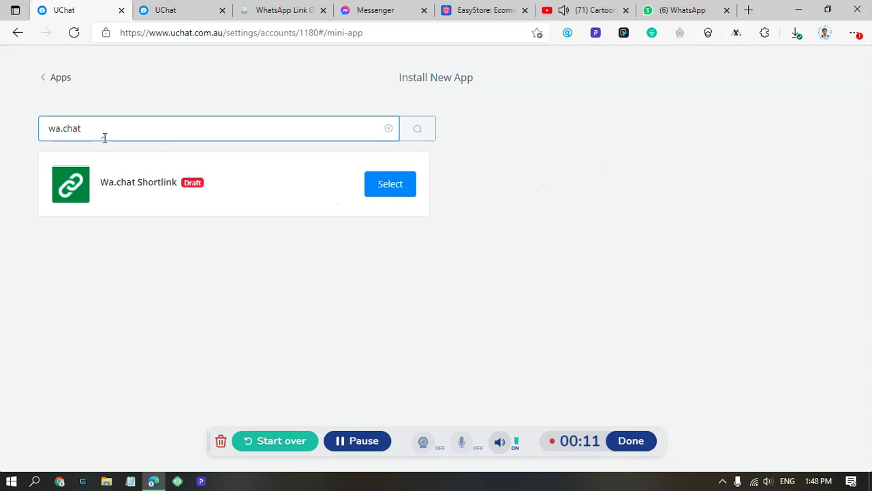
- Find the Wa.chat Shortlink app in the app search and install it
click(148, 148)
click(383, 189)
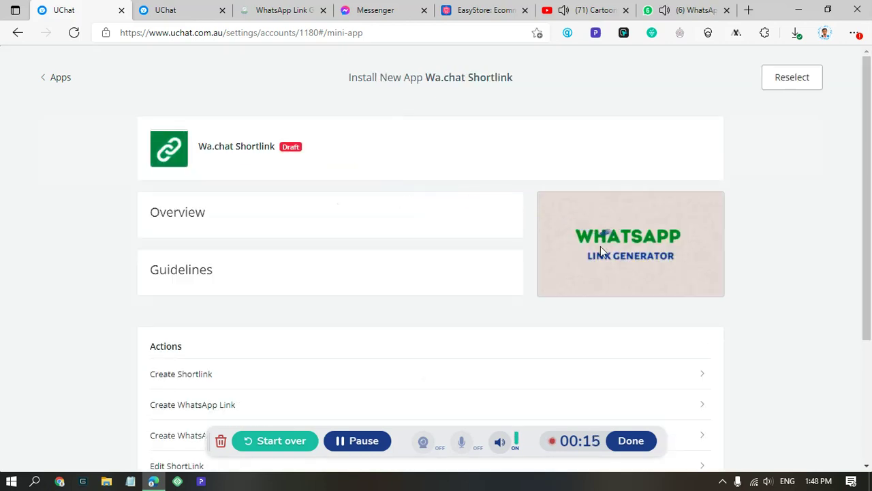
scroll(147, 275, down, 3)
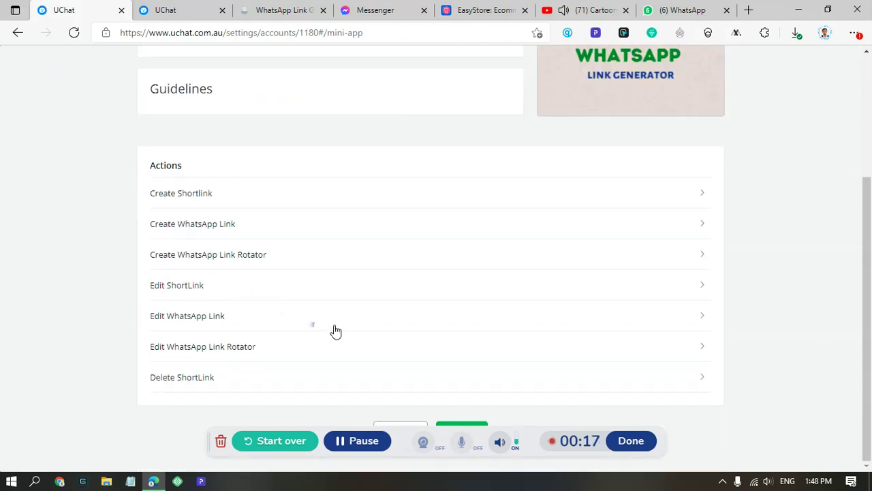
click(405, 434)
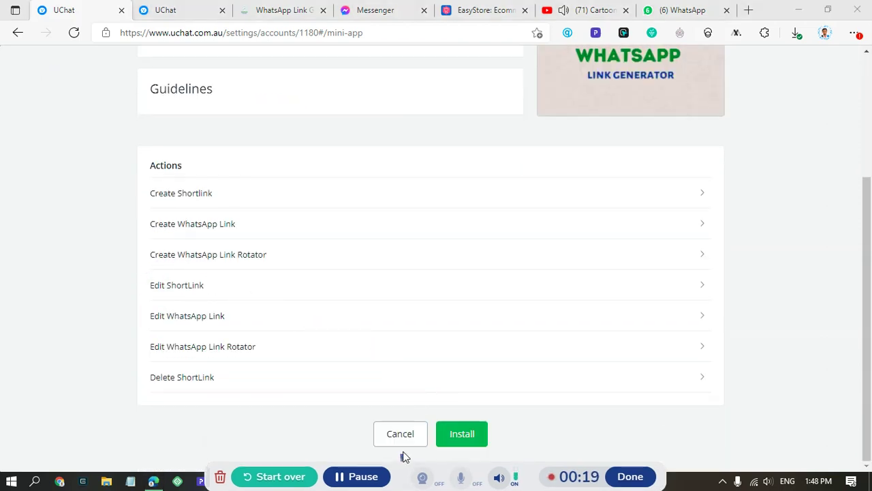
click(455, 441)
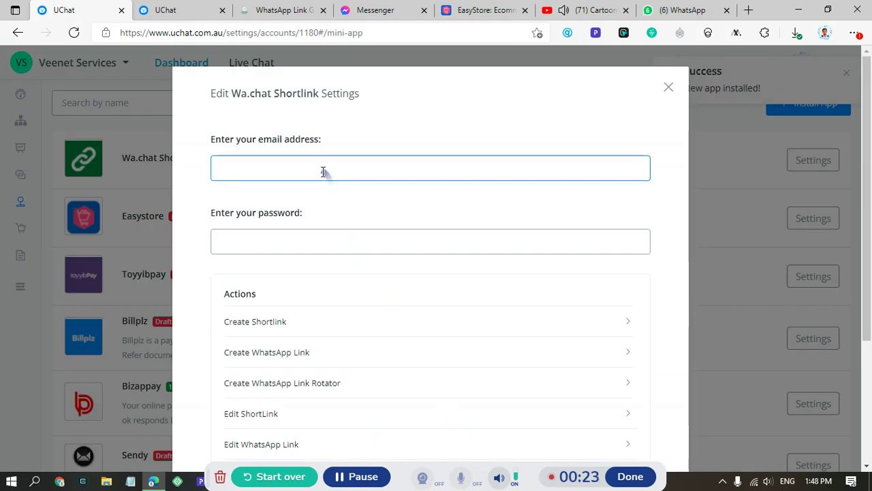
- Go from the app's email field to the WA.chat site's sign-in page
click(323, 171)
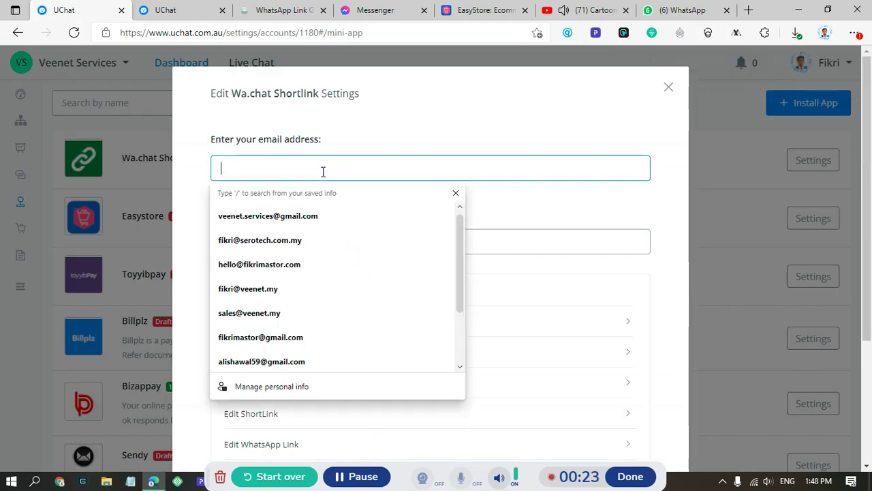
click(256, 7)
click(803, 68)
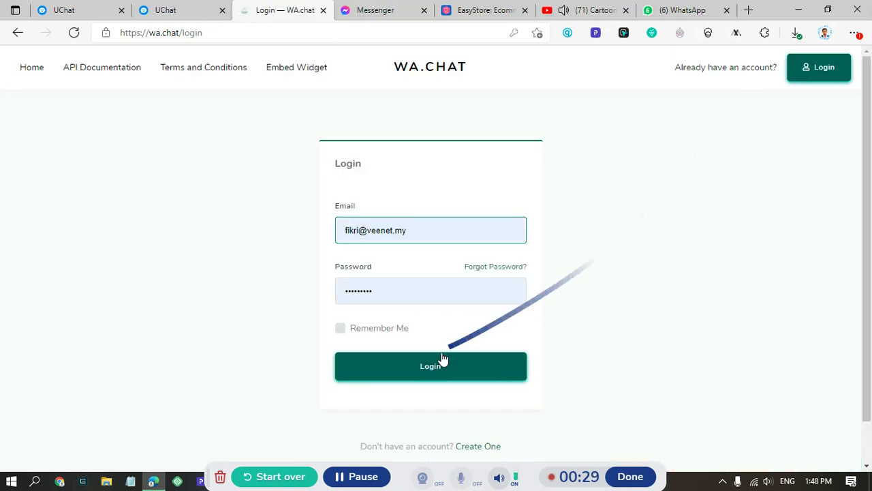
- Start a new WA.chat account, entering the account name and replacing the prefilled email
click(484, 452)
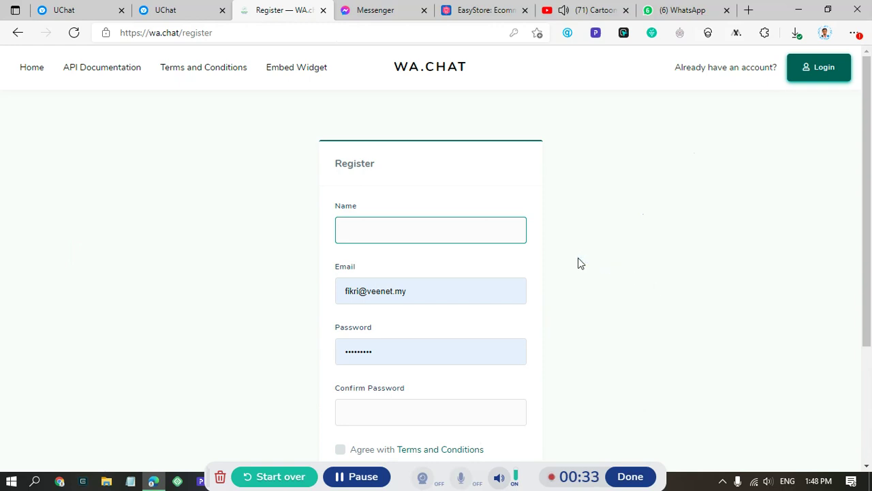
text(Veenet)
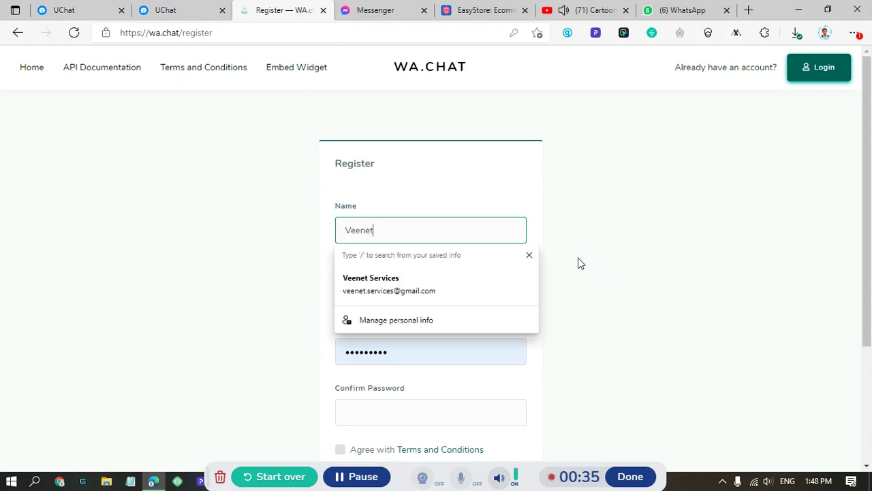
click(577, 263)
click(479, 294)
key(ctrl+a)
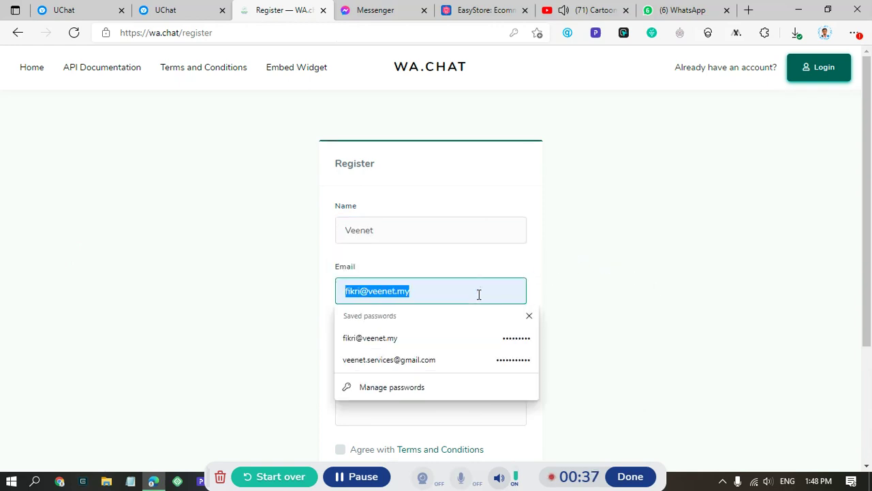
key(BackSpace)
text(live)
key(BackSpace)
key(BackSpace)
key(BackSpace)
key(BackSpace)
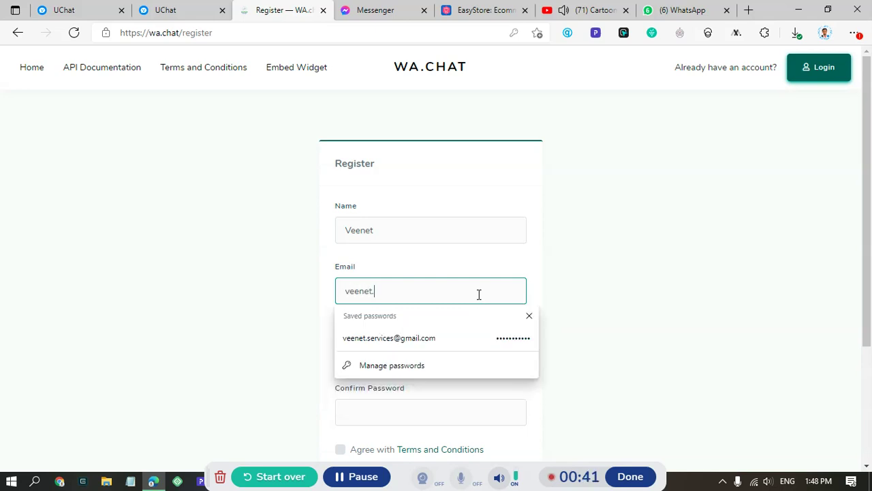
- Set and confirm the password, accept the terms, register, and decline saving the password
key(Tab)
text(******)
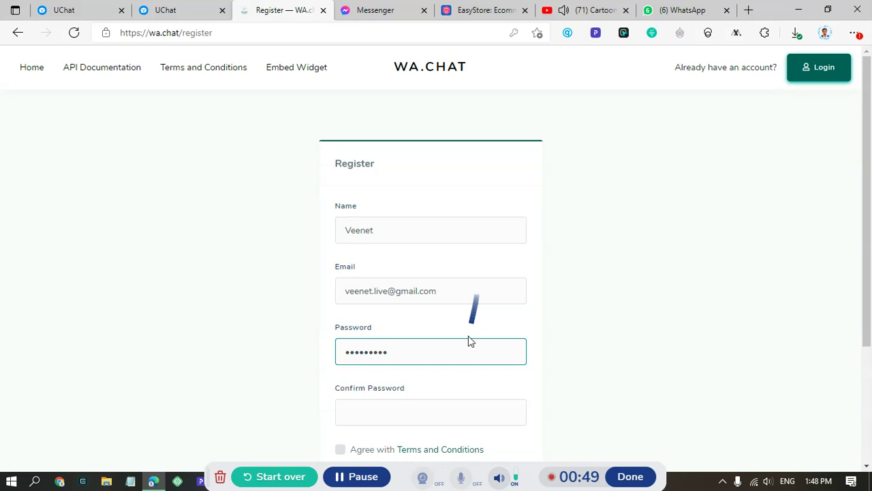
click(452, 411)
text(****)
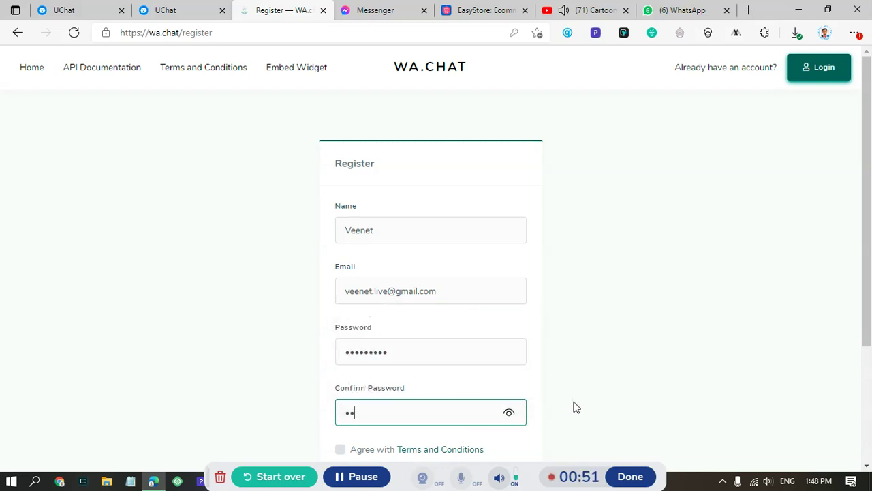
text(****)
scroll(574, 408, down, 3)
click(340, 282)
click(381, 321)
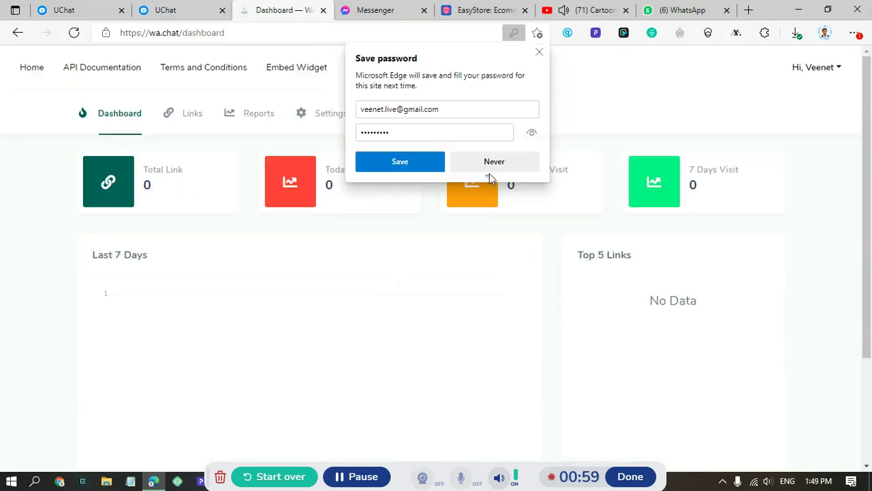
click(490, 170)
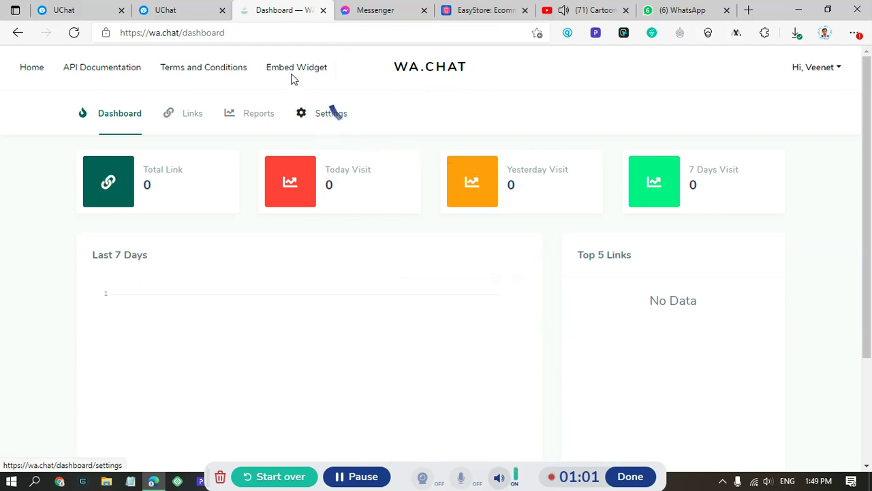
- Enter the new WA.chat account's email and password in the Wa.chat Shortlink settings and save
click(72, 10)
click(245, 164)
text(v)
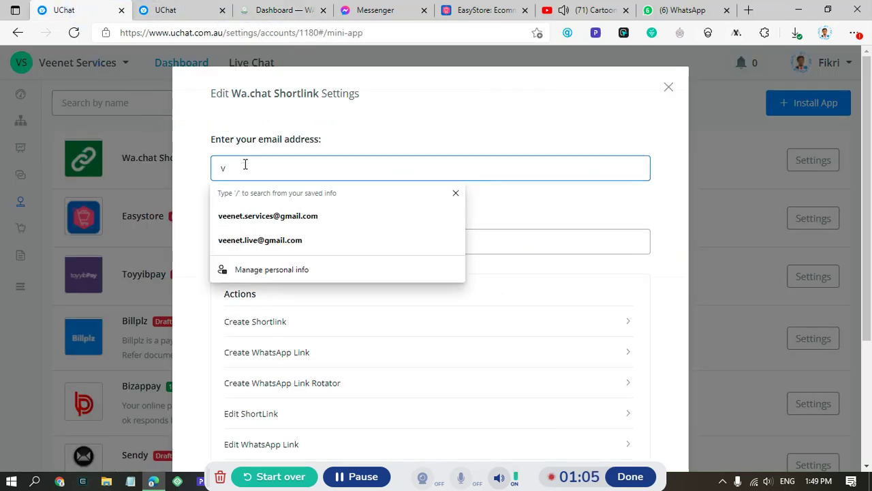
click(253, 240)
click(253, 240)
text(123456789)
scroll(414, 263, down, 3)
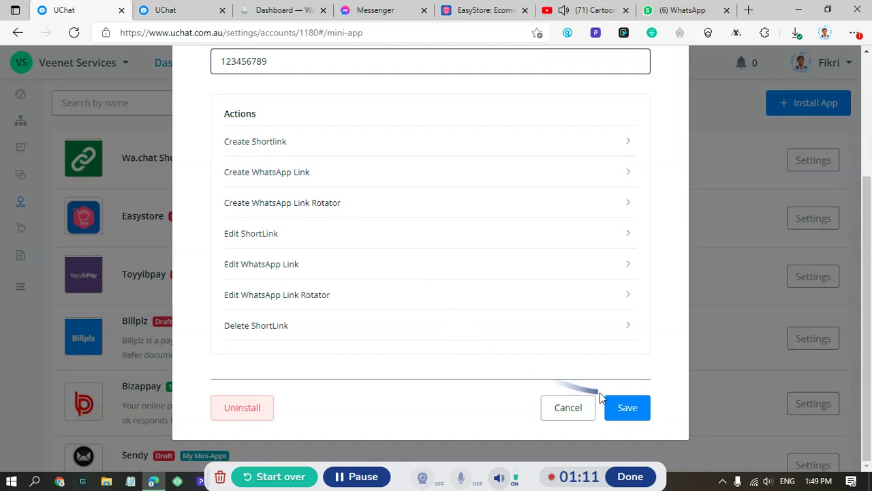
click(630, 411)
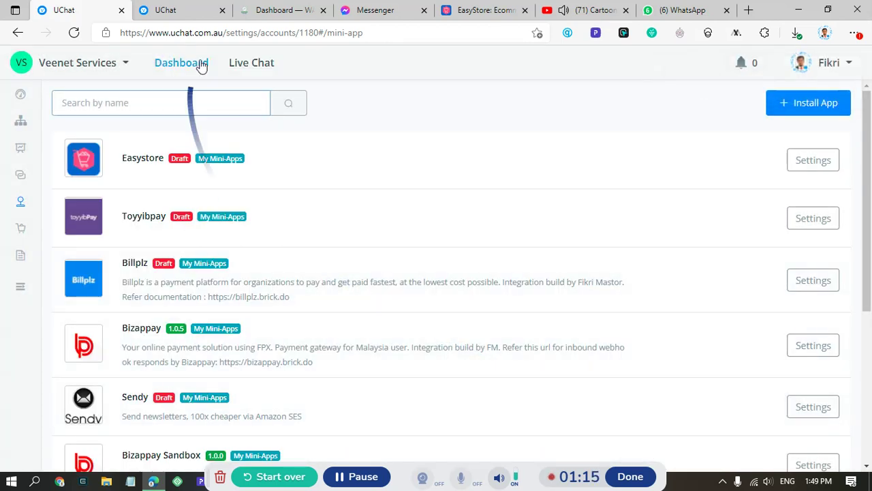
click(180, 13)
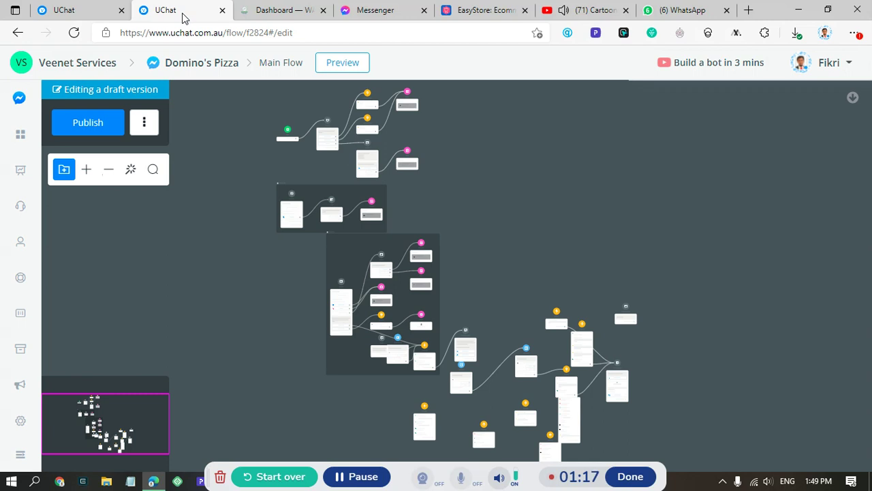
- Reload the Domino's Pizza flow editor, zoom in, and open the Action #4 node
click(74, 33)
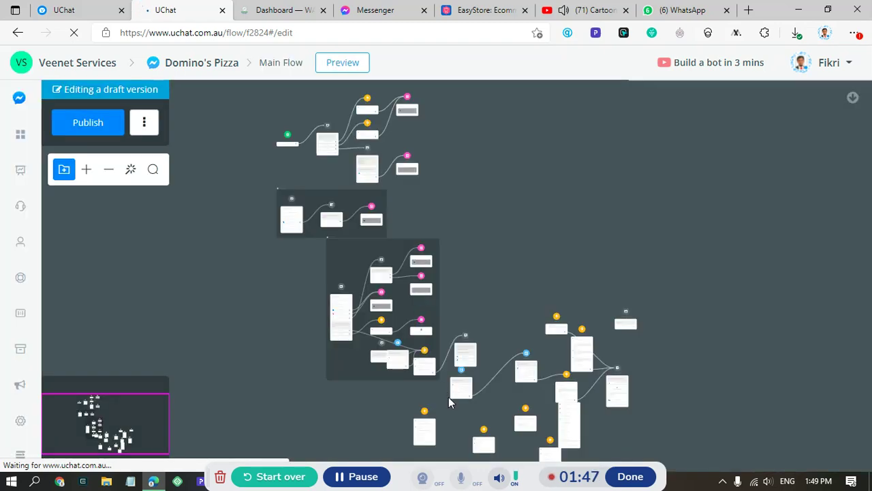
scroll(430, 371, up, 2)
scroll(430, 371, up, 2)
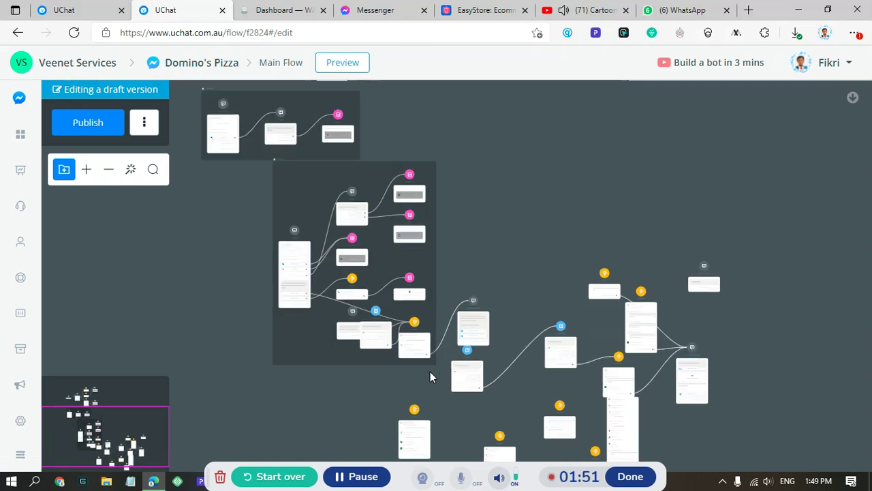
scroll(430, 371, up, 4)
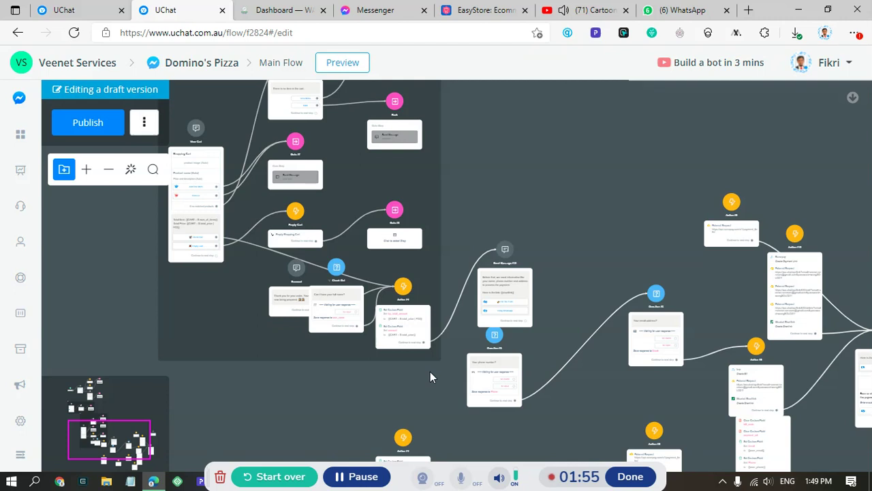
click(410, 333)
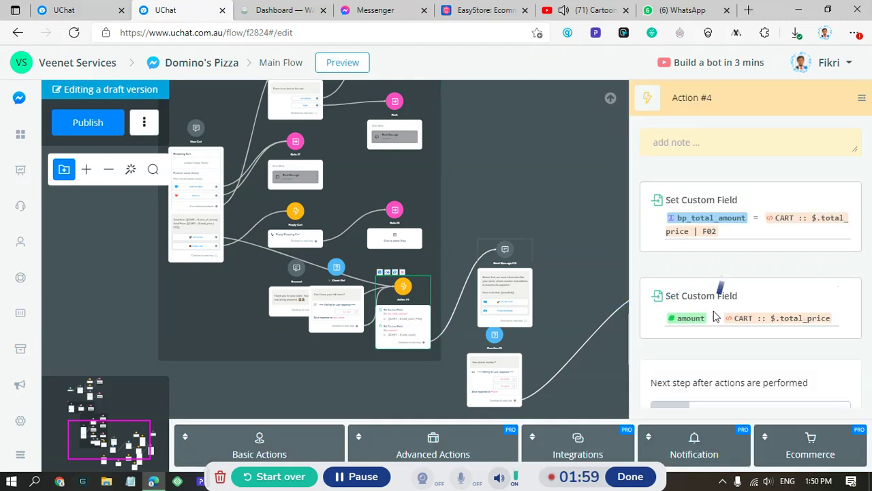
- Add a Wa.chat Shortlink integration to Action #4 and choose Create WhatsApp Link
scroll(681, 408, down, 1)
click(589, 446)
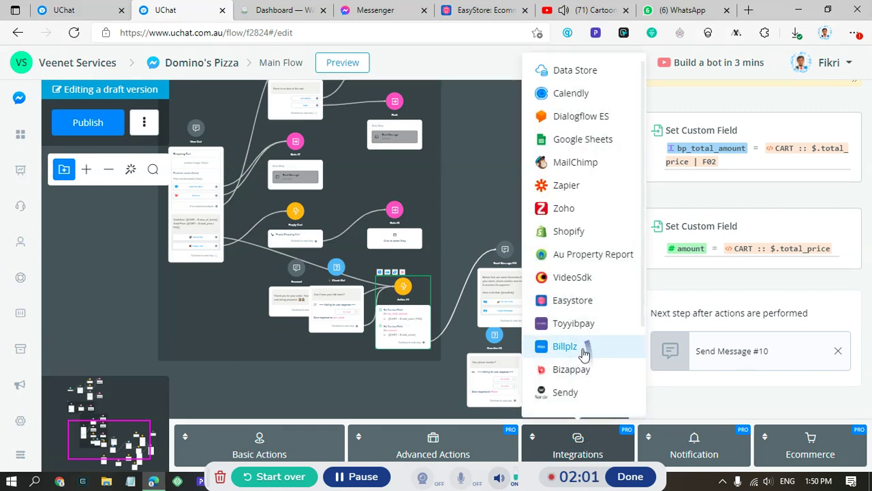
scroll(576, 304, down, 3)
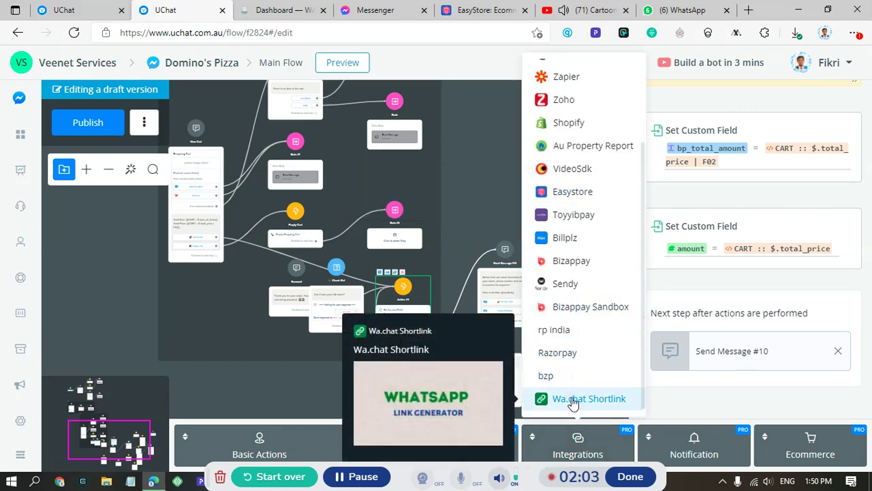
click(573, 402)
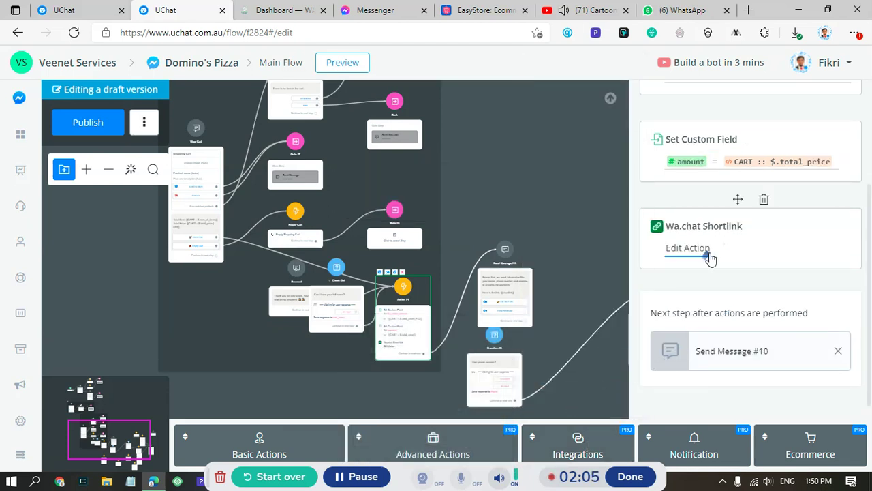
click(709, 253)
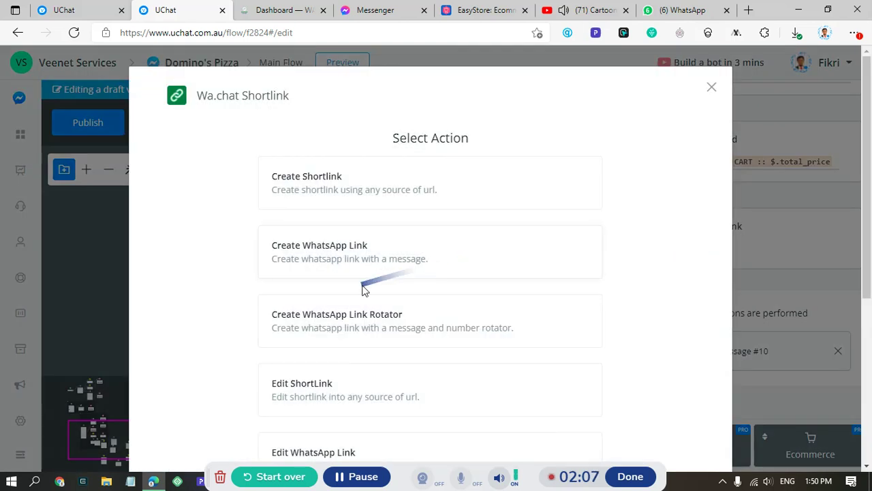
click(347, 251)
click(370, 257)
click(373, 264)
- Write the message greeting {{user_name}} and asking for Name, Email and Shipping Address
click(407, 179)
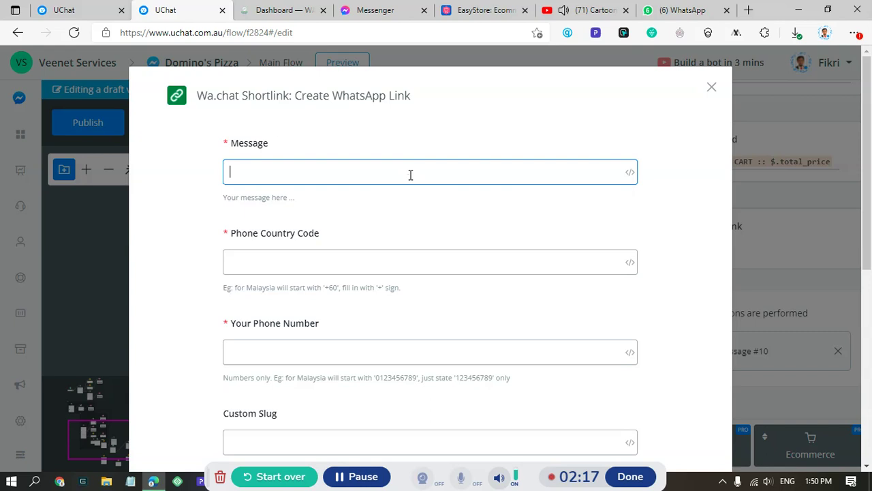
text(*Hi {{user)
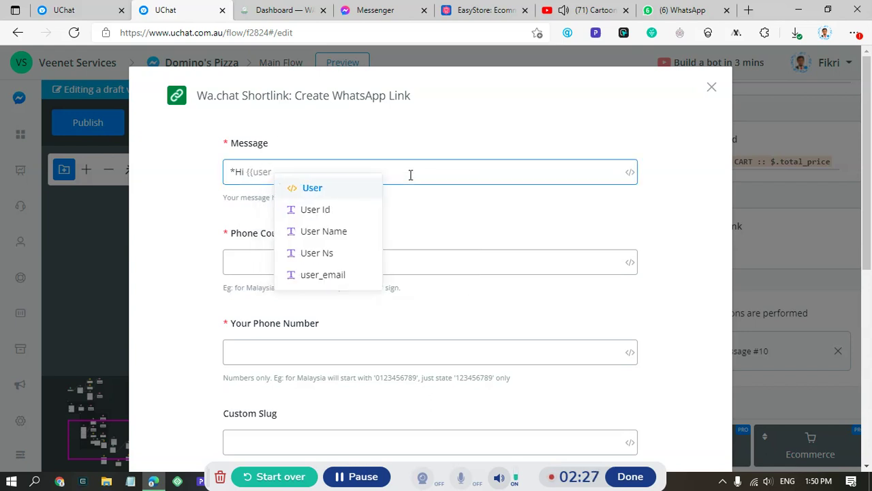
scroll(346, 245, down, 2)
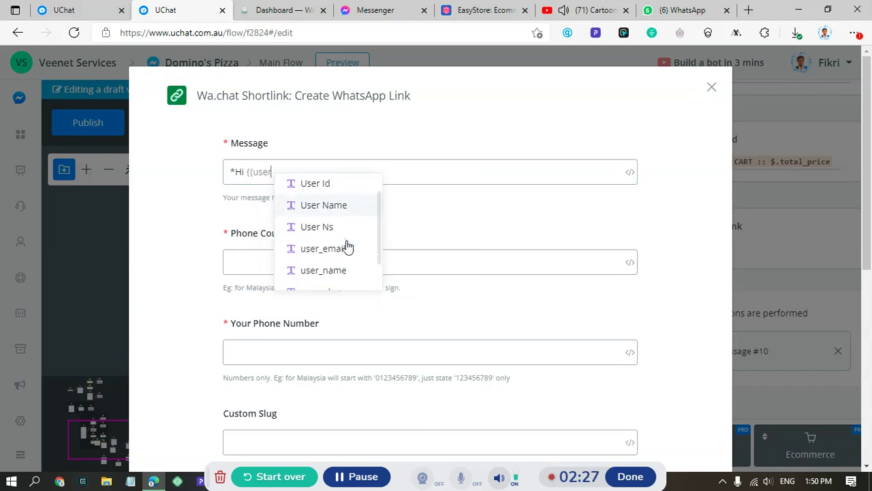
click(346, 259)
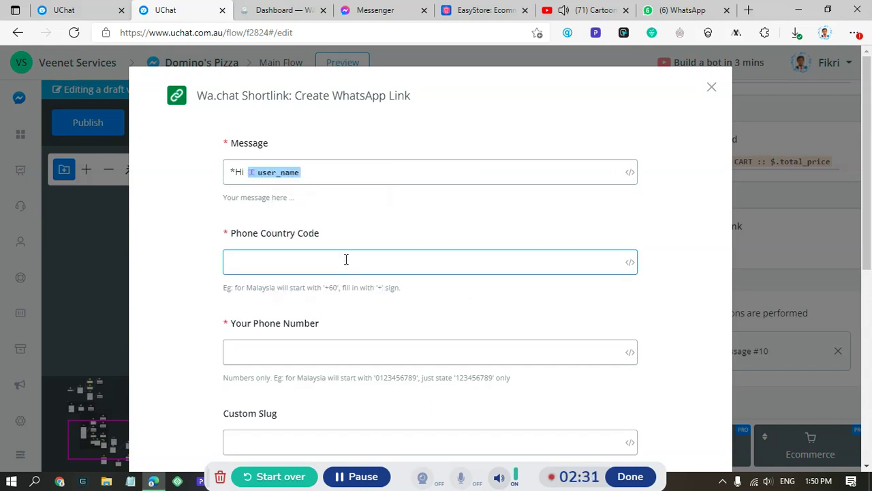
click(346, 172)
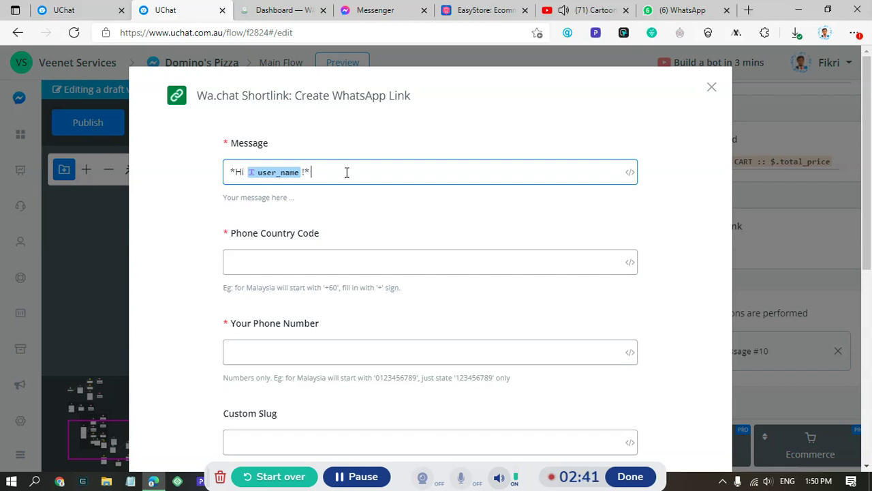
text(n I get your details?)
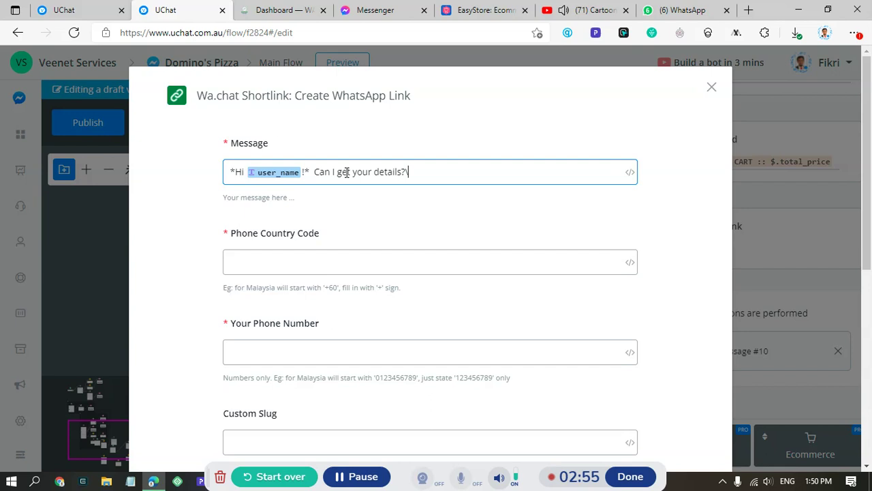
text(\n )
text(n\n)
text(Name)
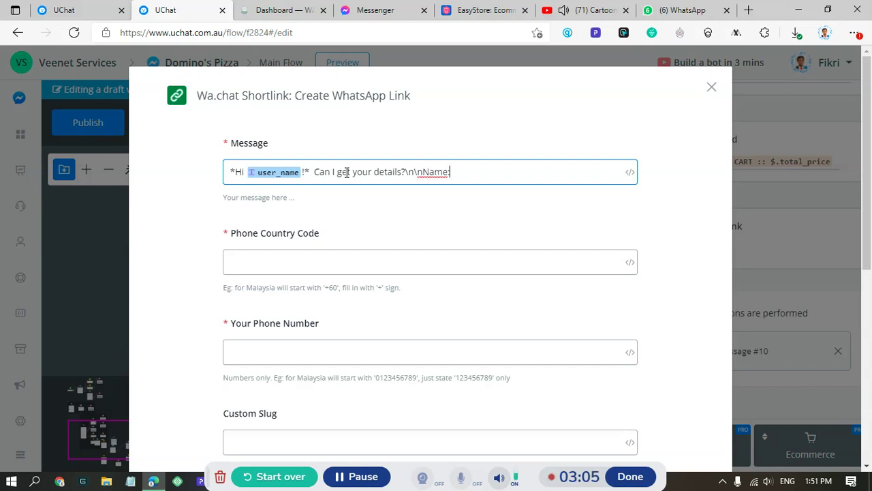
text(:\nEmail:\)
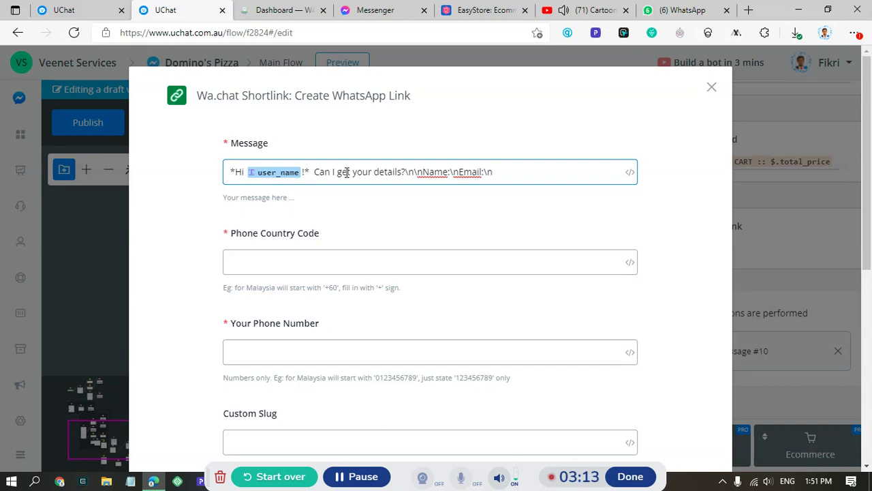
text(nShipping Address:)
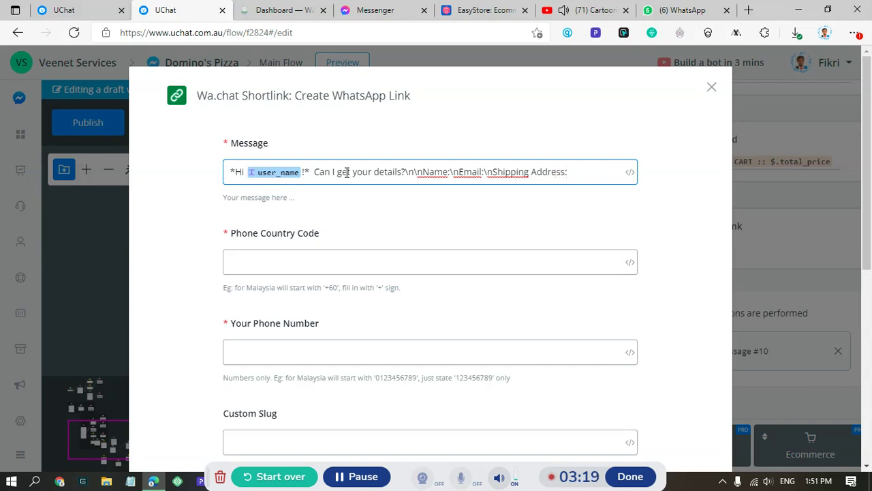
- Enter country code +60 and the WhatsApp phone number
click(324, 262)
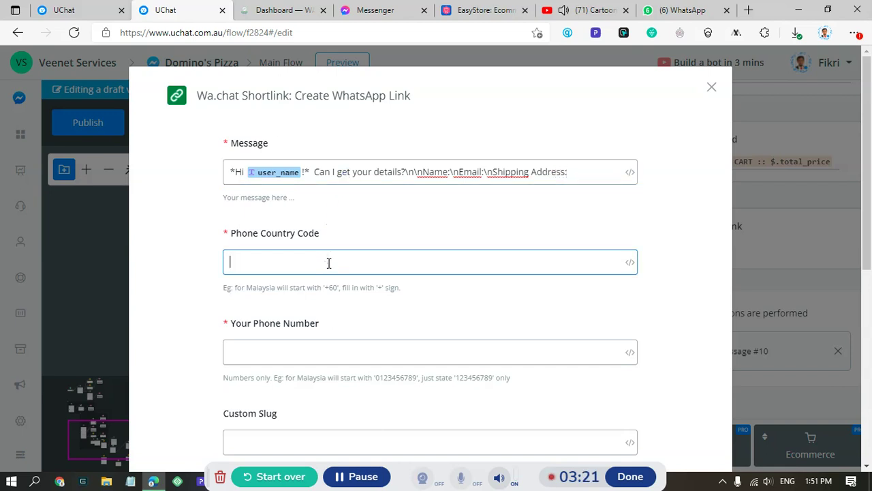
text(+60)
click(306, 348)
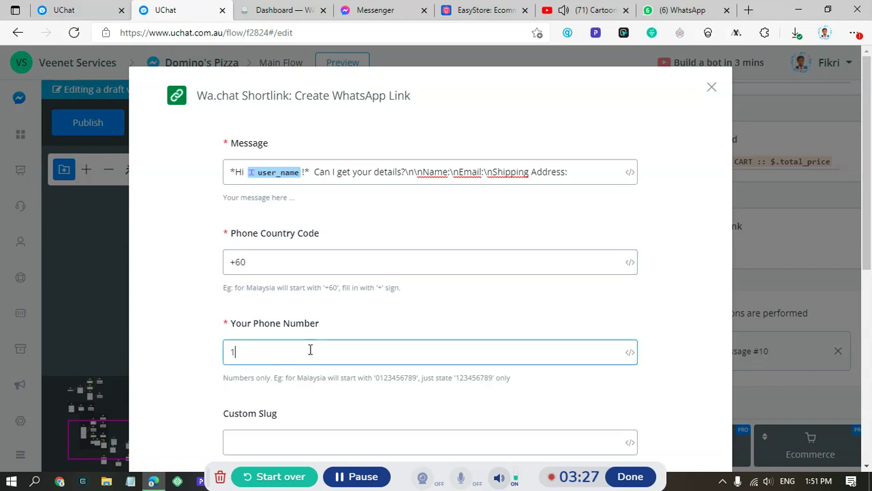
text(7072571)
- Map Short Link to wa_shortlink and QR Code Image Link to qr_wa_shortlink, then save
scroll(310, 349, down, 6)
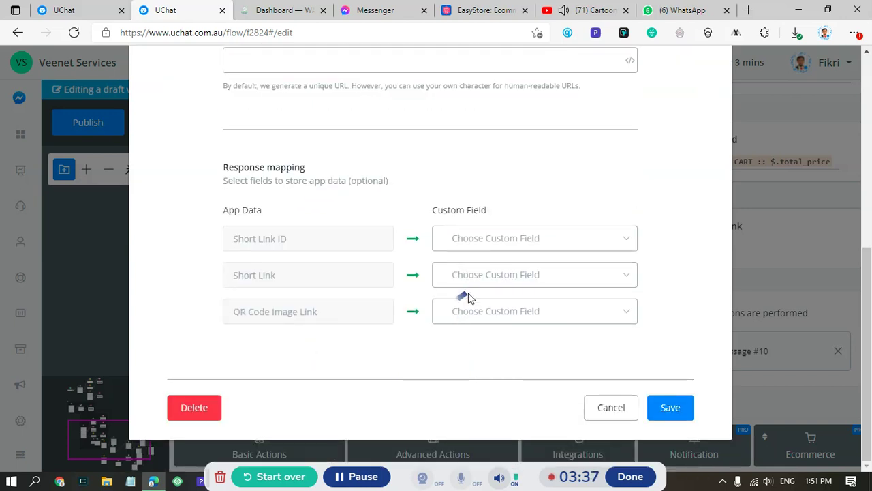
click(472, 284)
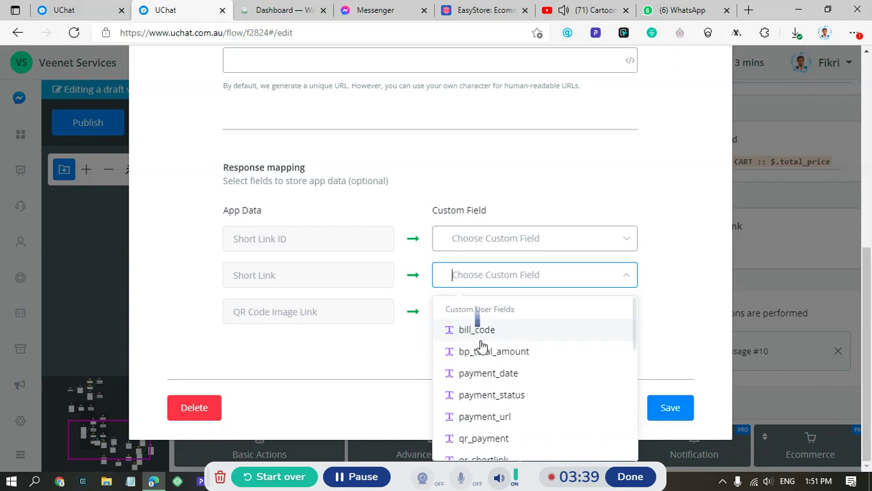
text(wa)
click(498, 377)
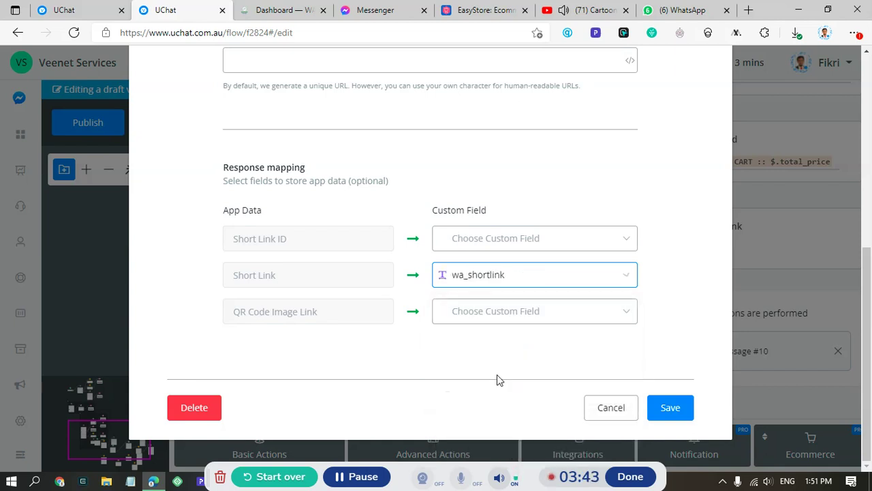
click(502, 320)
text(qr)
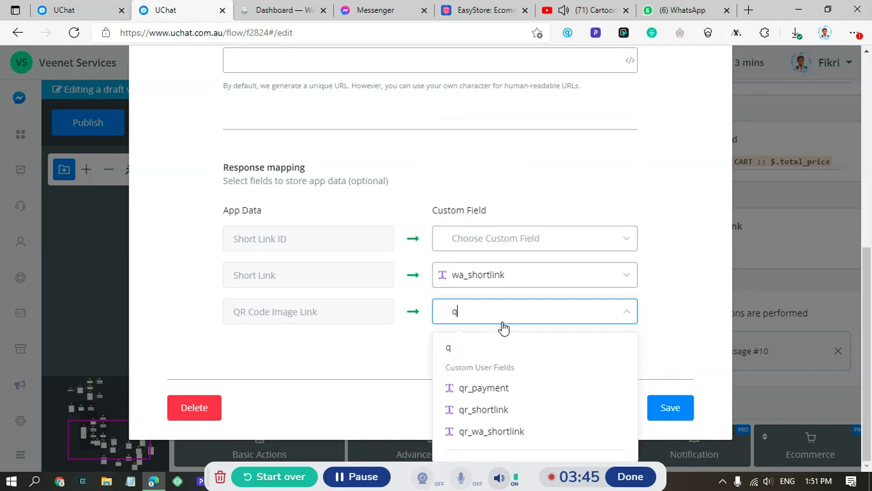
click(500, 431)
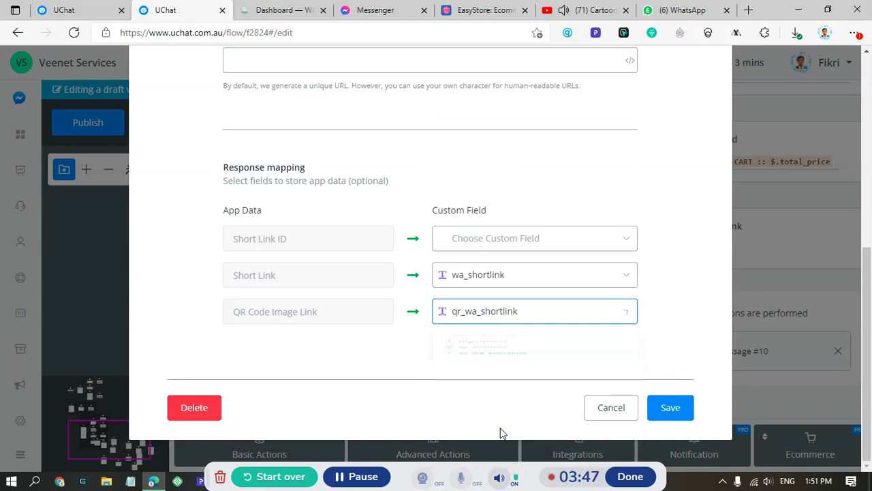
click(671, 414)
click(678, 412)
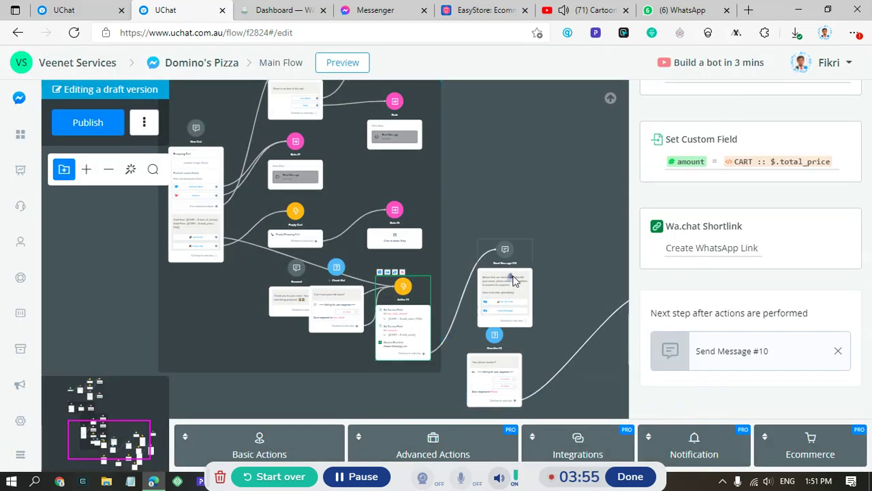
click(510, 267)
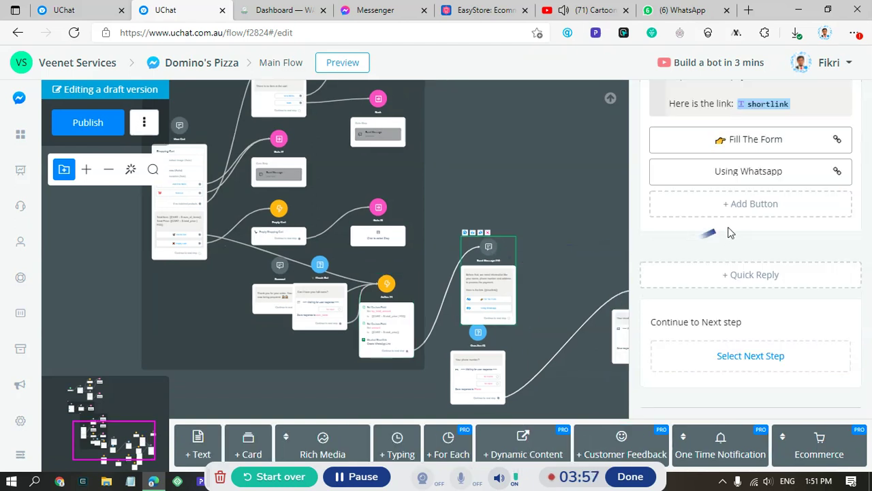
- Check that the Using Whatsapp button's website address is {{wa_shortlink}}
scroll(766, 184, up, 4)
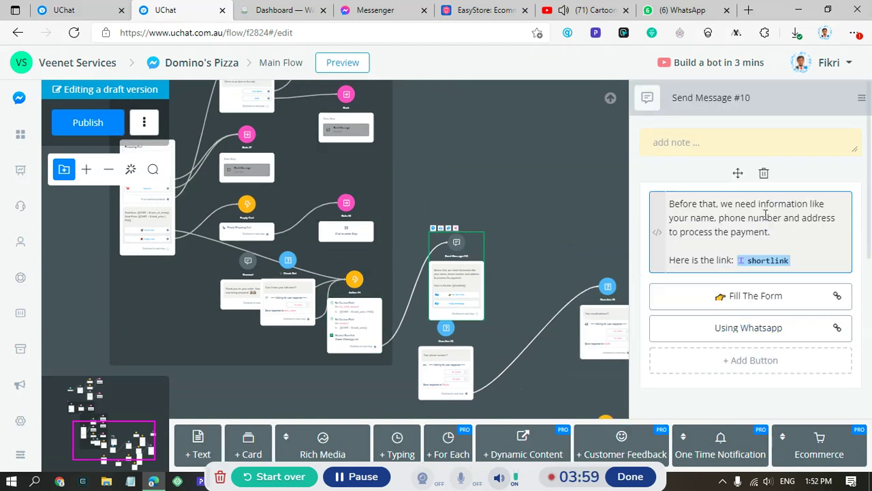
click(746, 329)
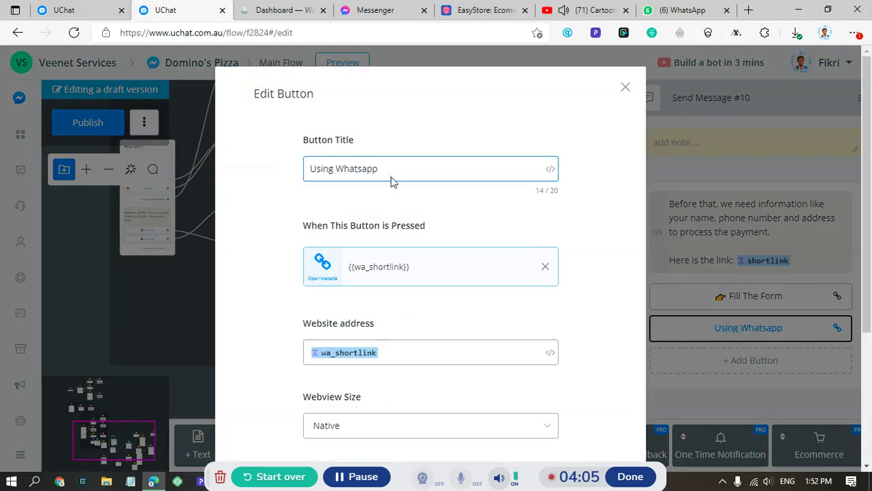
scroll(399, 204, down, 2)
scroll(399, 225, up, 2)
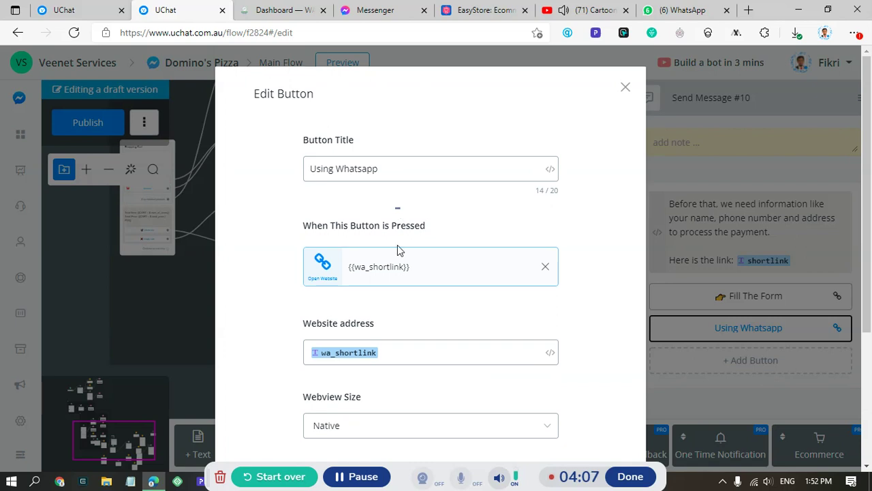
click(389, 170)
click(378, 347)
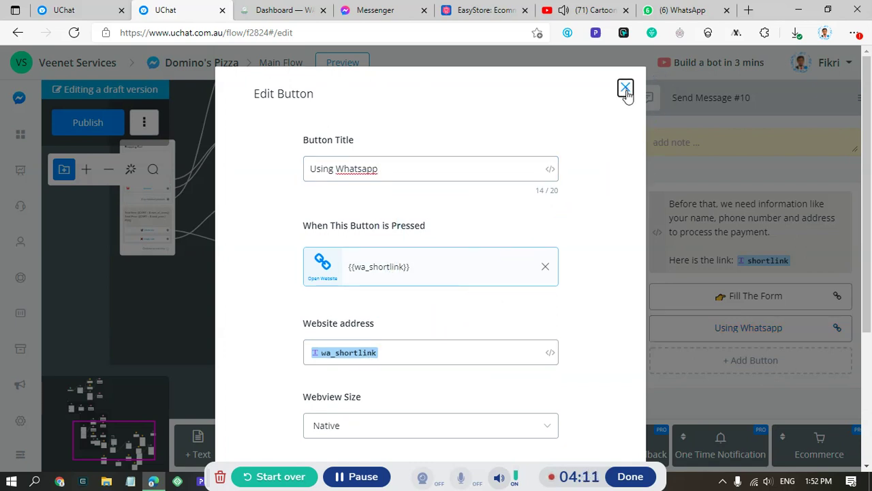
click(625, 89)
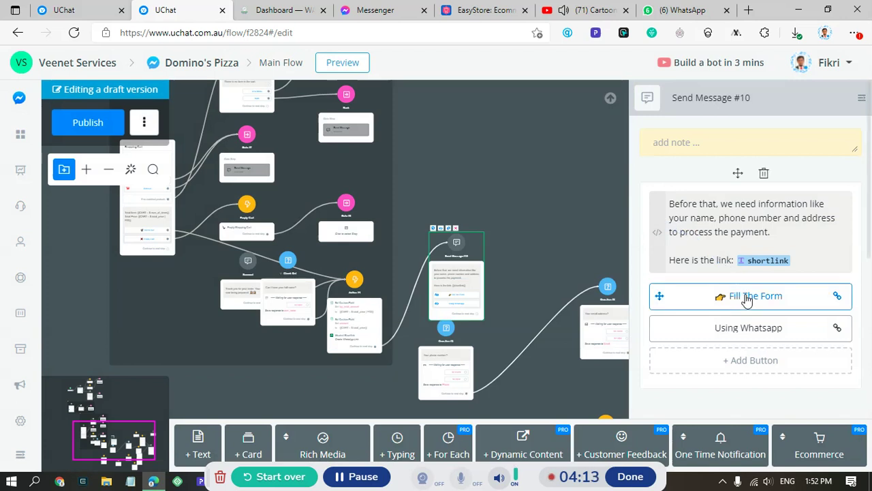
- Review the Fill The Form button, then reopen the Action #4 node
click(744, 307)
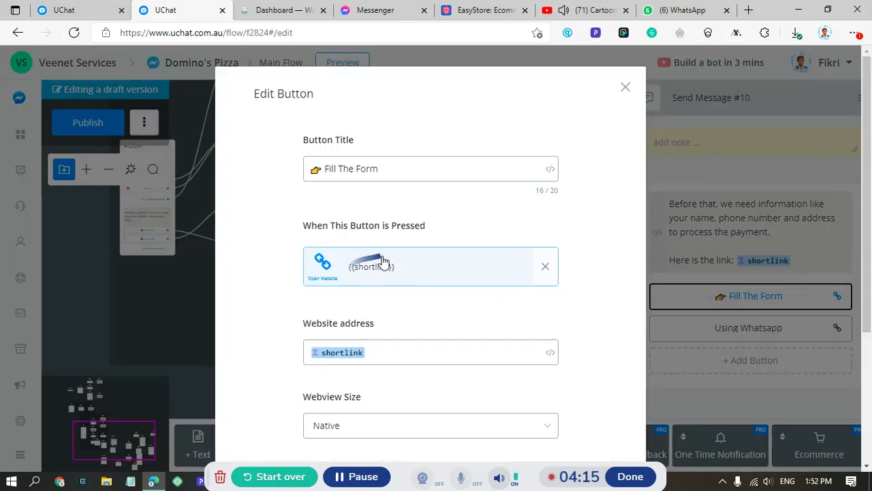
click(625, 88)
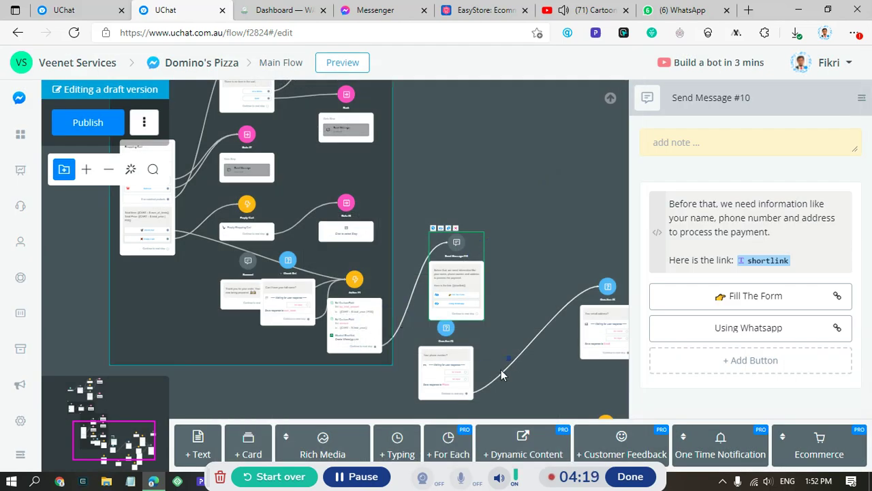
click(340, 323)
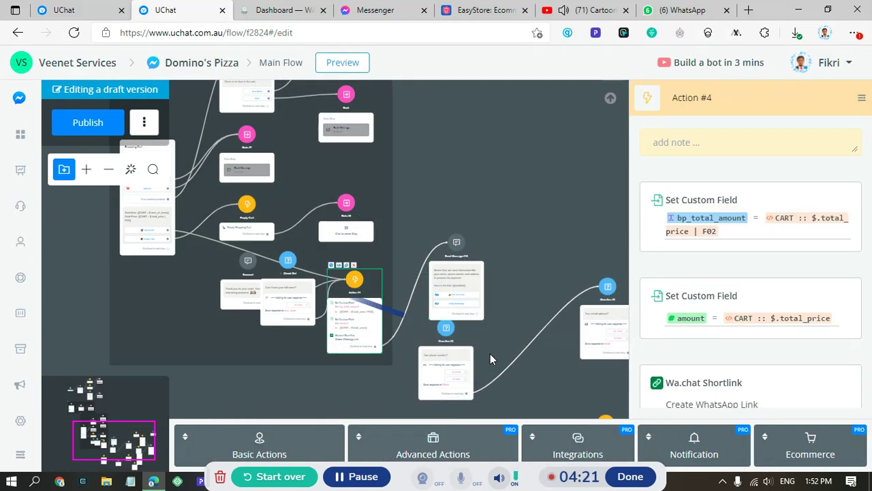
- Add a second Wa.chat Shortlink action to Action #4 set to Create Shortlink
click(604, 451)
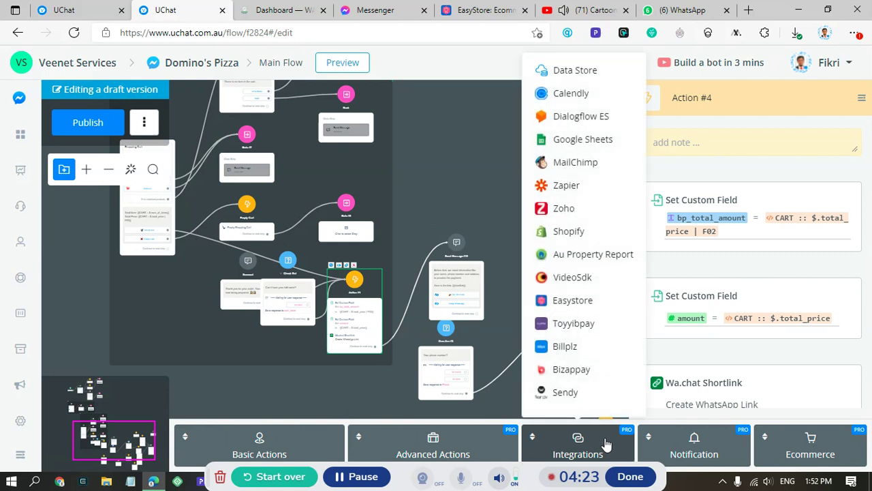
scroll(596, 354, down, 2)
click(580, 400)
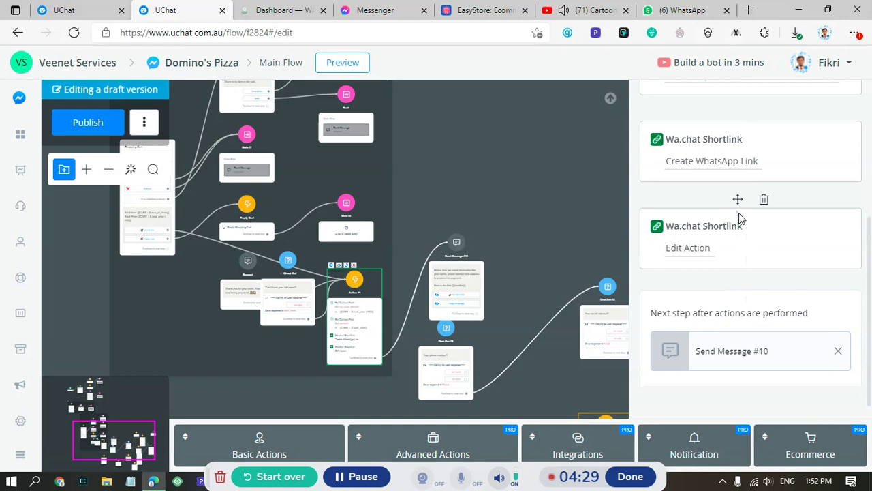
click(694, 249)
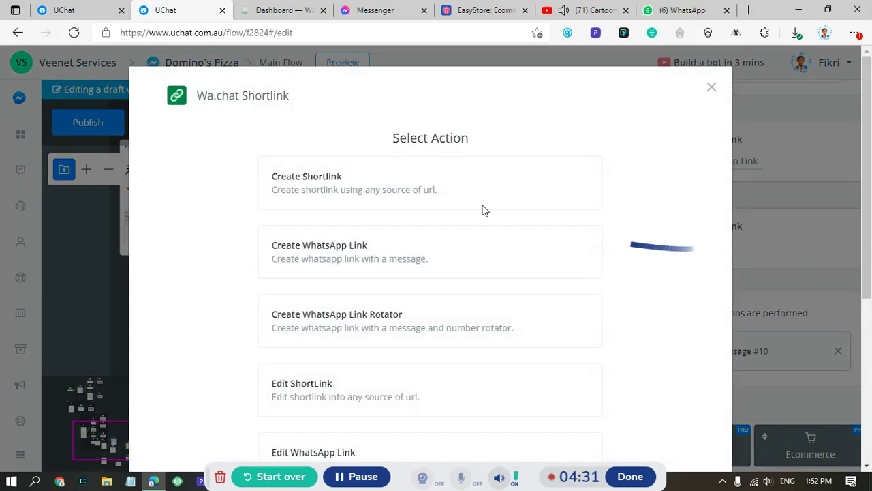
click(337, 194)
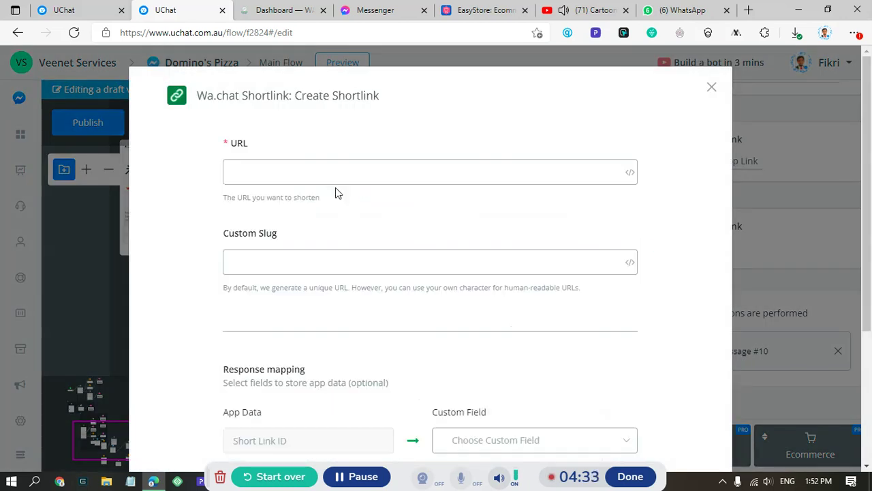
click(319, 175)
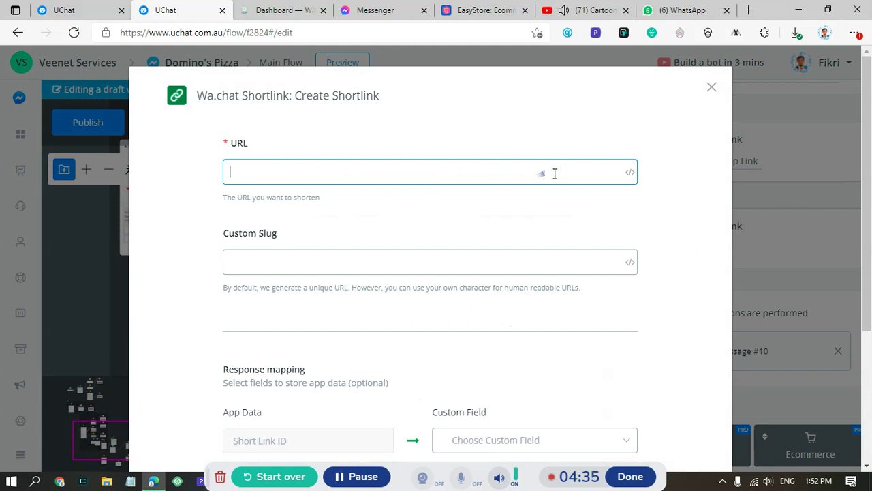
click(711, 87)
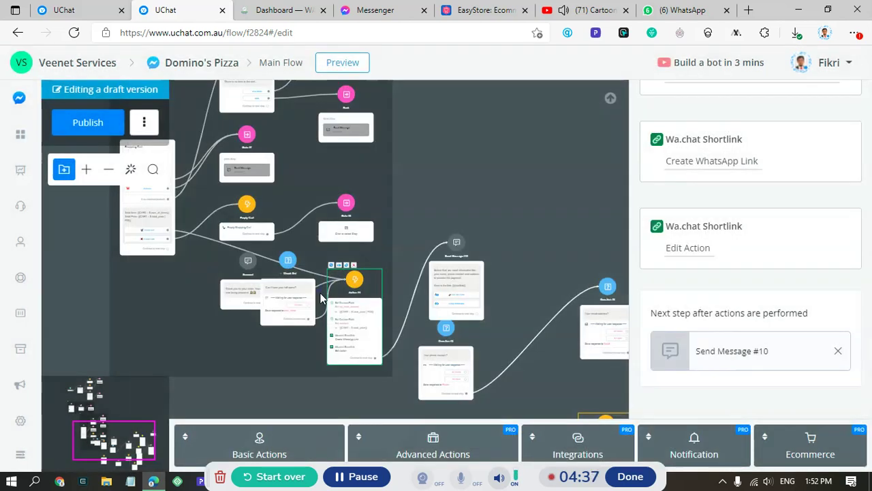
scroll(384, 370, down, 5)
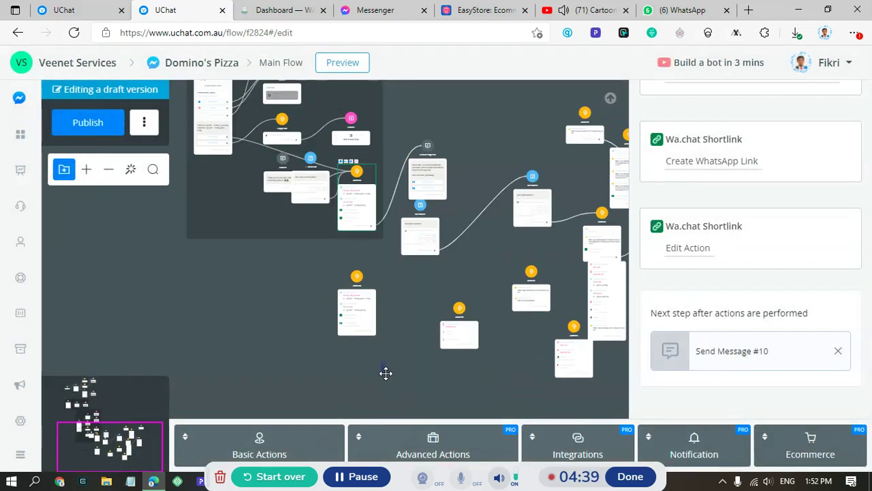
scroll(366, 306, up, 1)
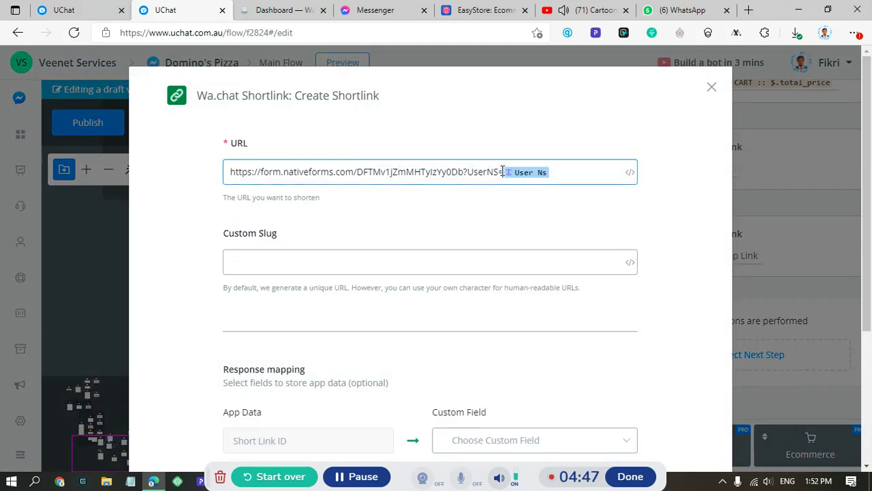
- Select the form URL, then connect the action step to Send Message #10
drag(502, 171, 212, 176)
key(ctrl+c)
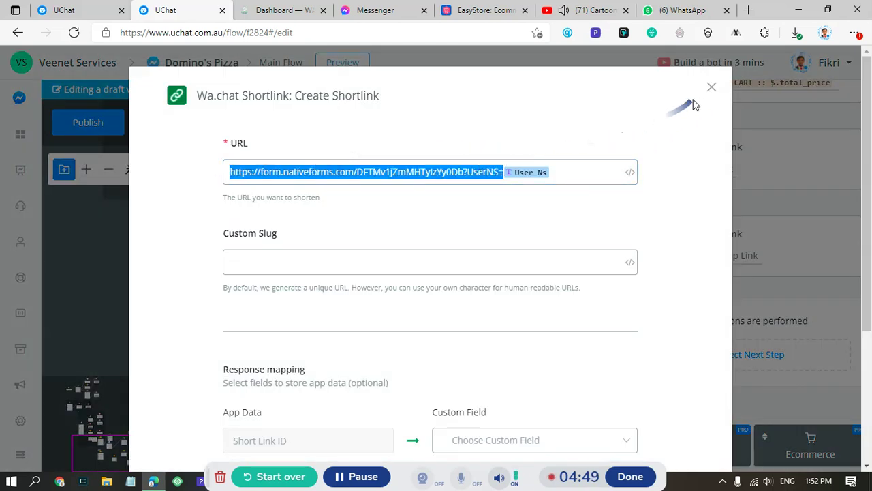
click(711, 87)
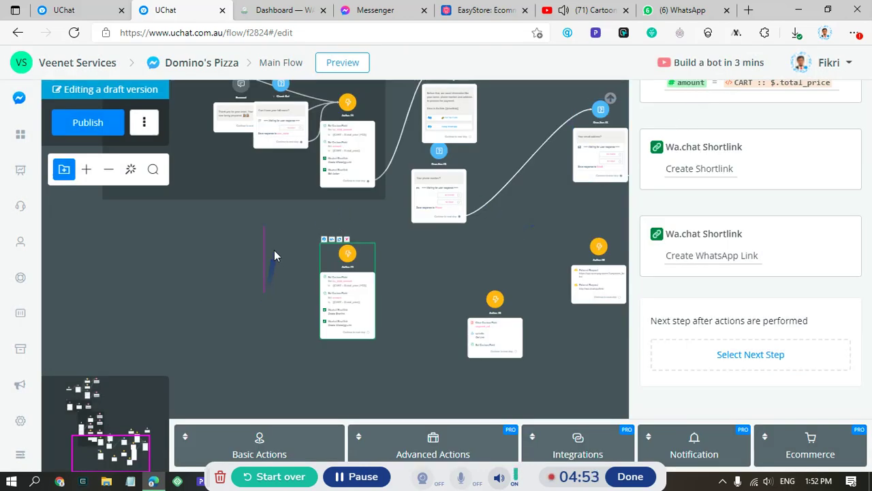
click(283, 229)
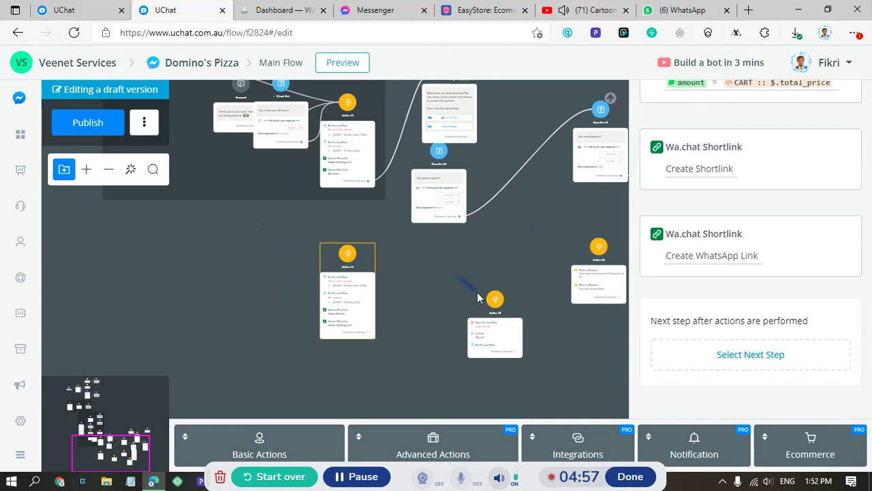
drag(468, 266, 505, 298)
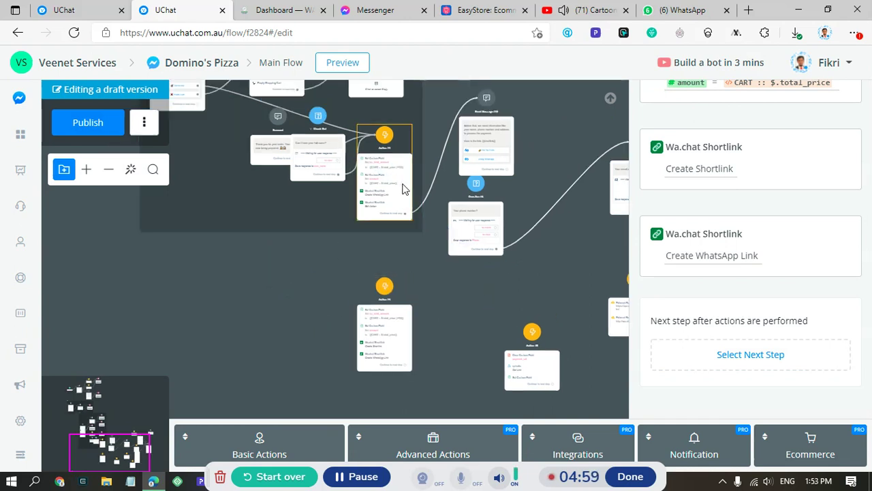
drag(429, 193, 745, 178)
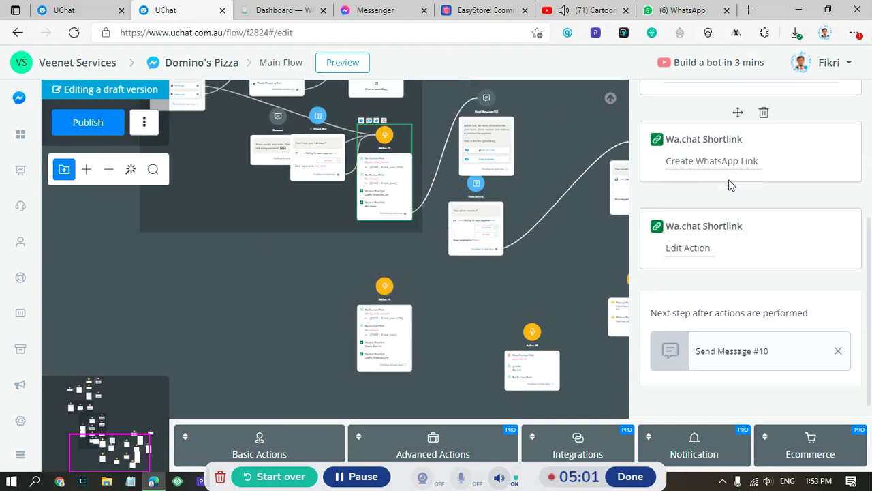
- Set the second action to Create Shortlink for the nativeforms URL with {{User Ns}} appended
click(729, 169)
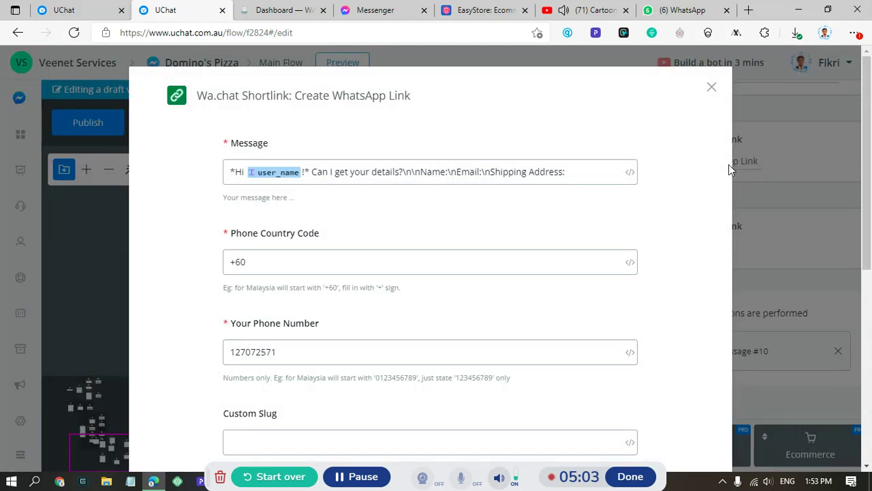
click(712, 88)
click(687, 249)
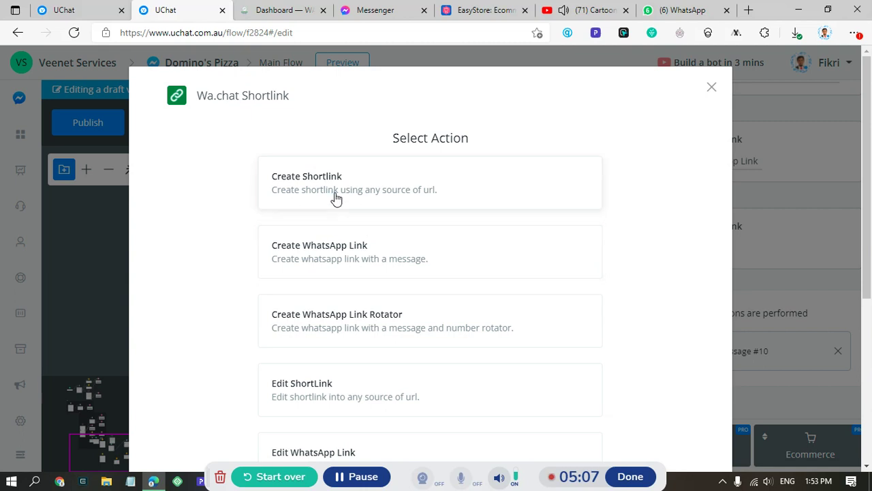
click(334, 197)
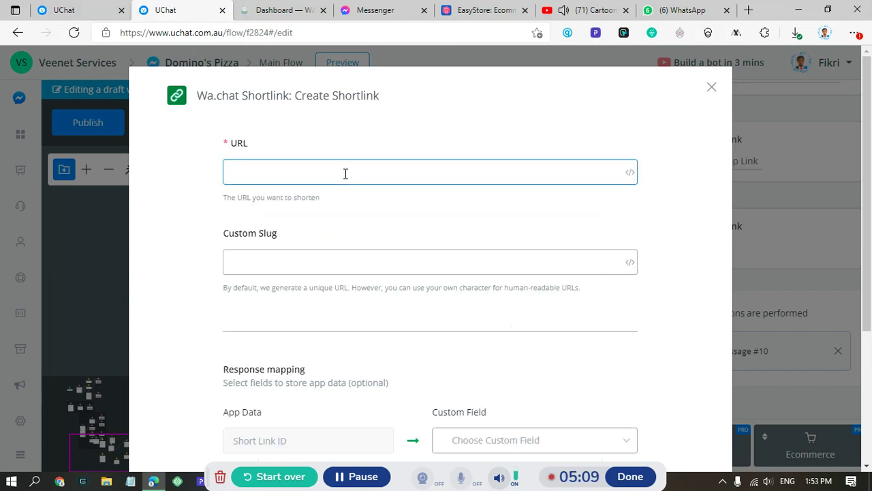
key(ctrl+v)
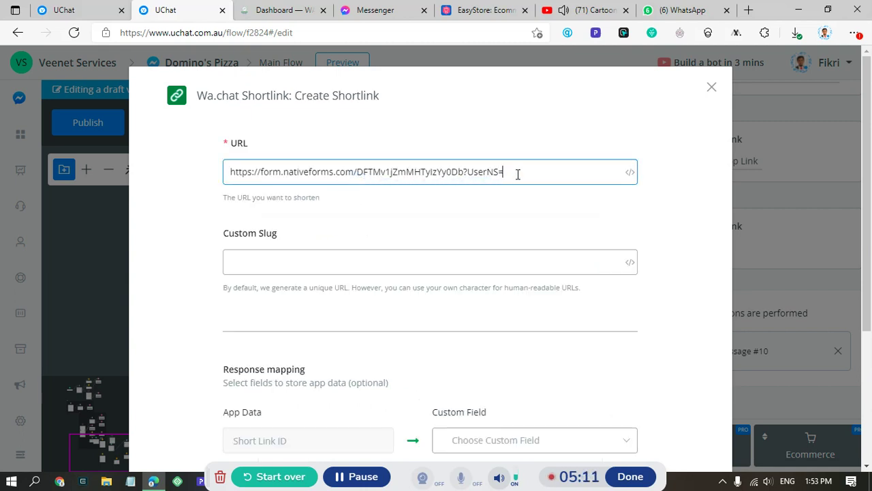
text({{ns)
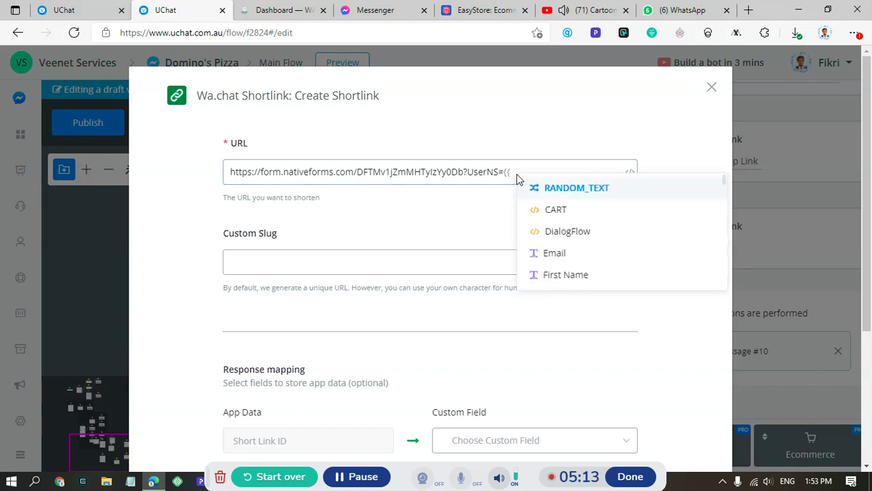
click(540, 210)
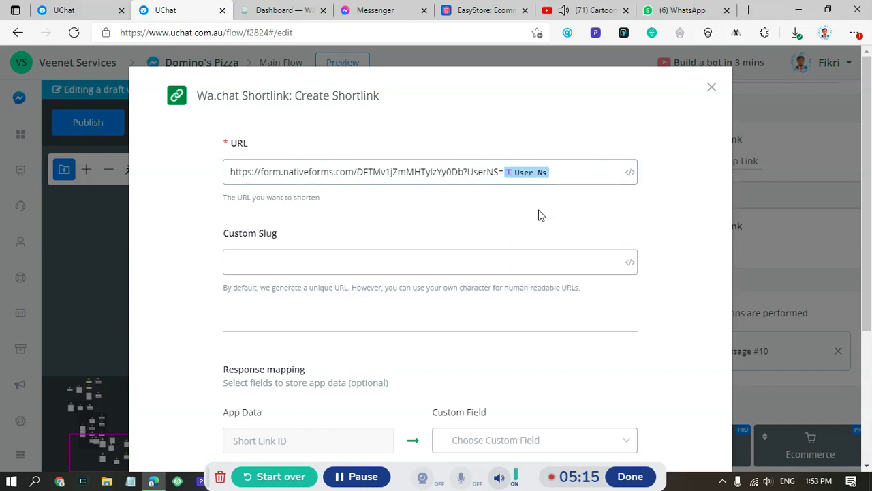
- Map Short Link to shortlink and QR Code to qr_shortlink, then save the action
scroll(671, 300, down, 3)
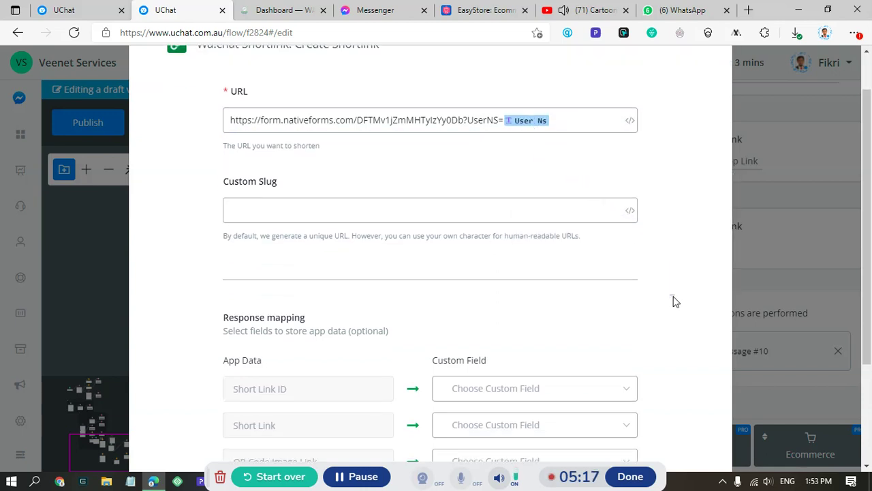
click(554, 294)
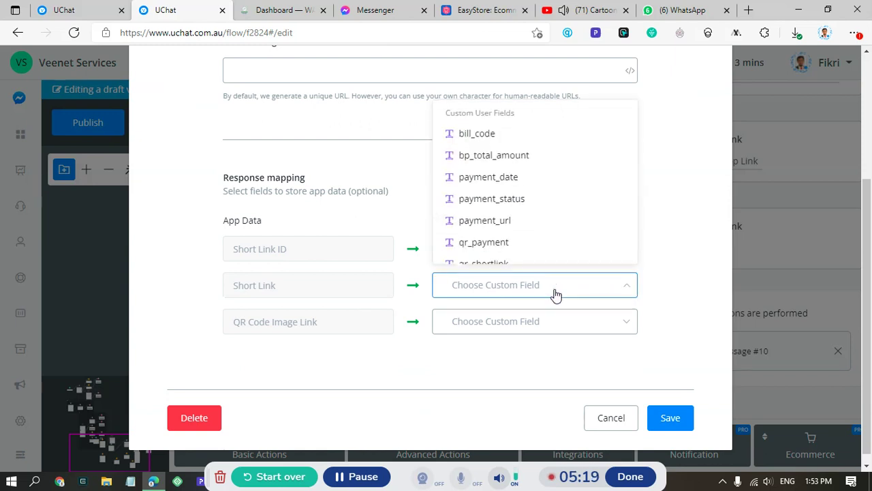
text(sh)
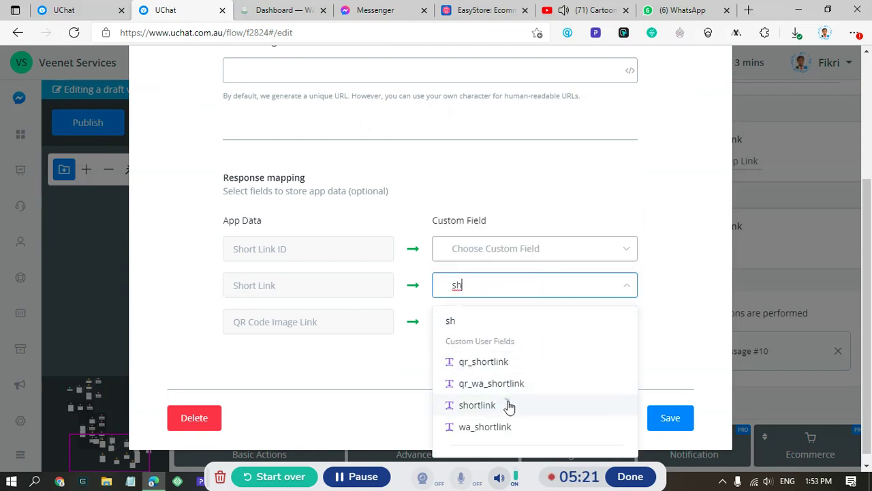
click(507, 406)
click(530, 323)
text(sh)
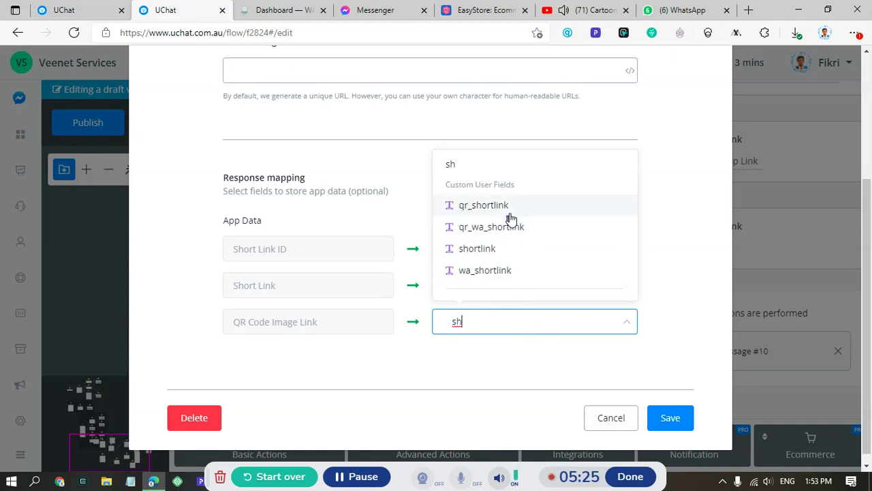
click(511, 217)
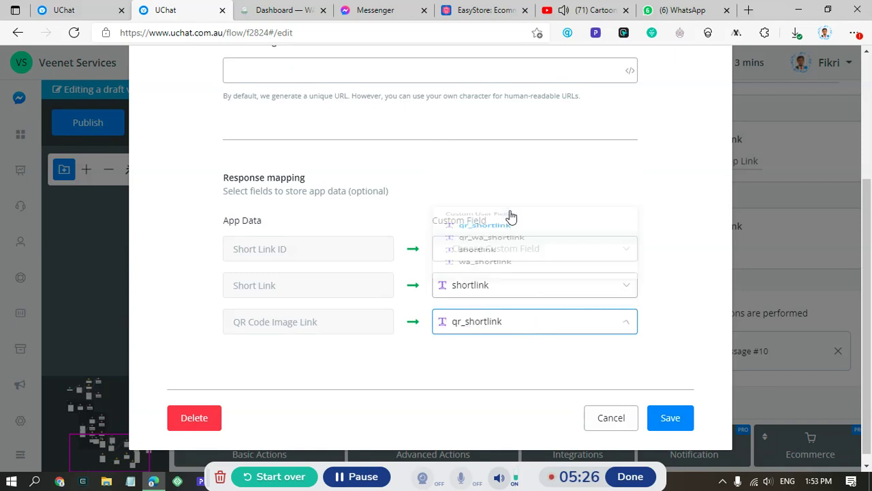
click(668, 418)
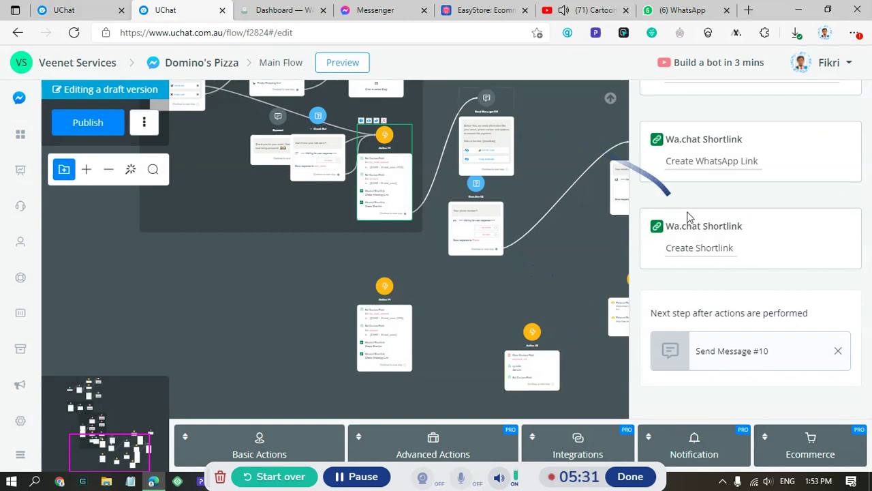
- In Send Message #10, point the Fill The Form button at {{shortlink}} and save it
click(494, 121)
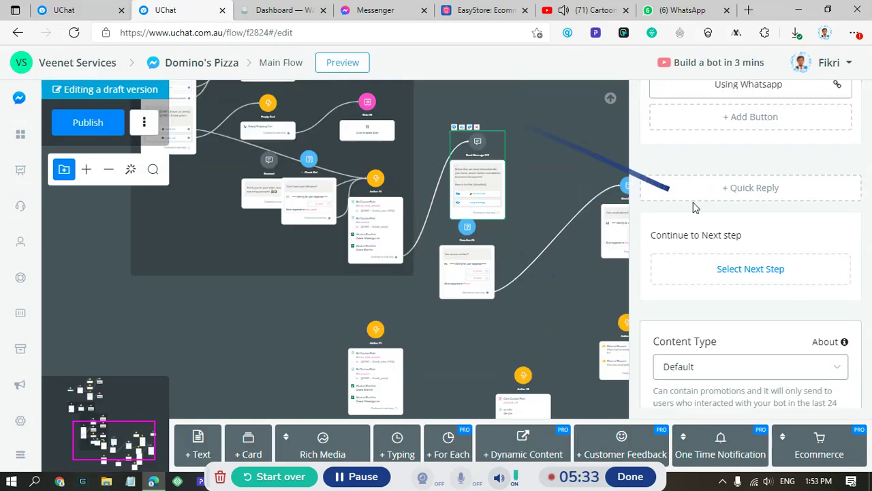
scroll(736, 219, up, 4)
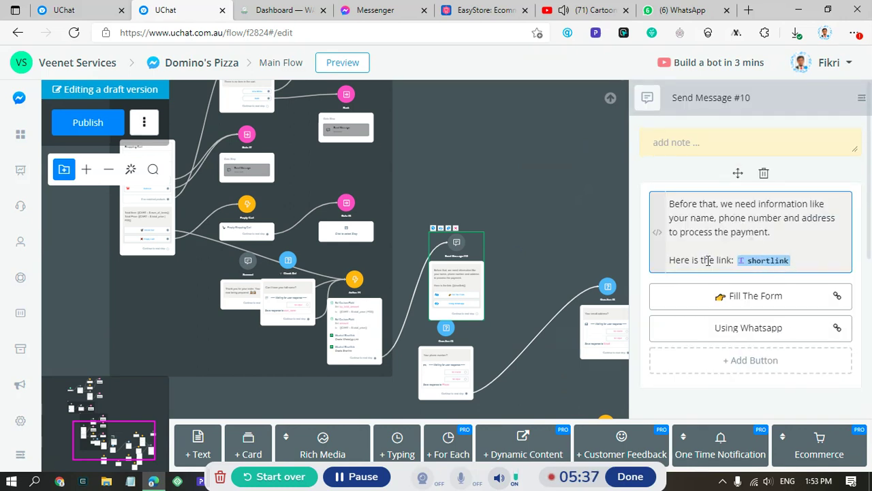
drag(711, 260, 789, 262)
click(719, 301)
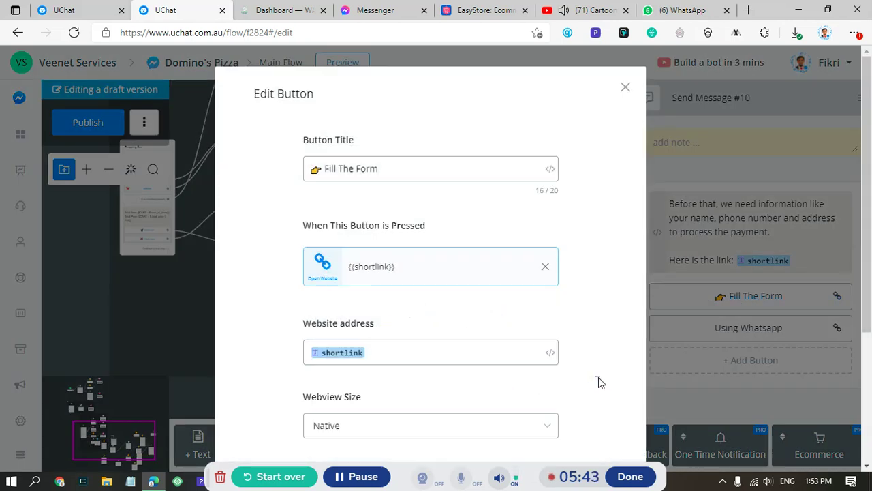
scroll(598, 377, down, 3)
click(583, 414)
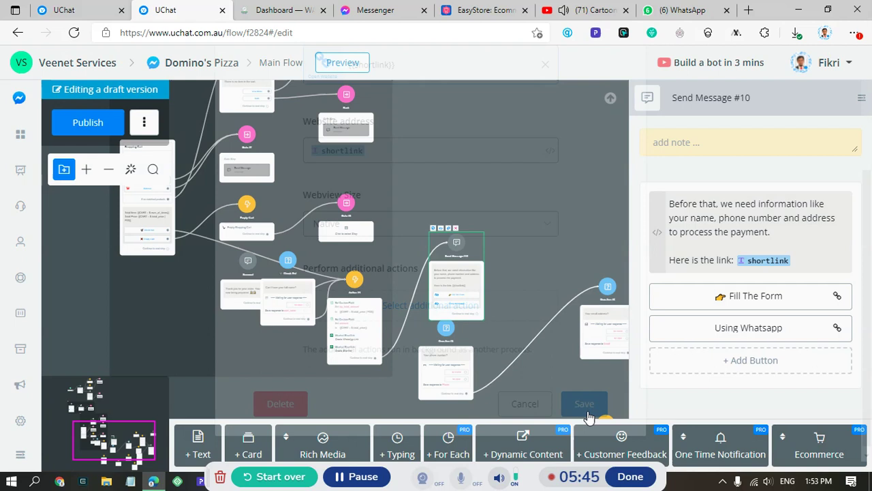
- Publish the flow and send a preview of the shortlink action step to Messenger
click(115, 128)
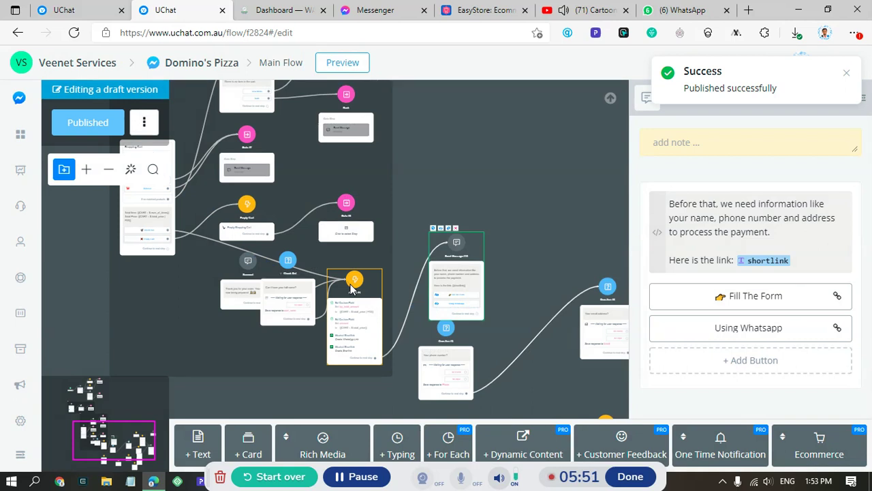
click(352, 289)
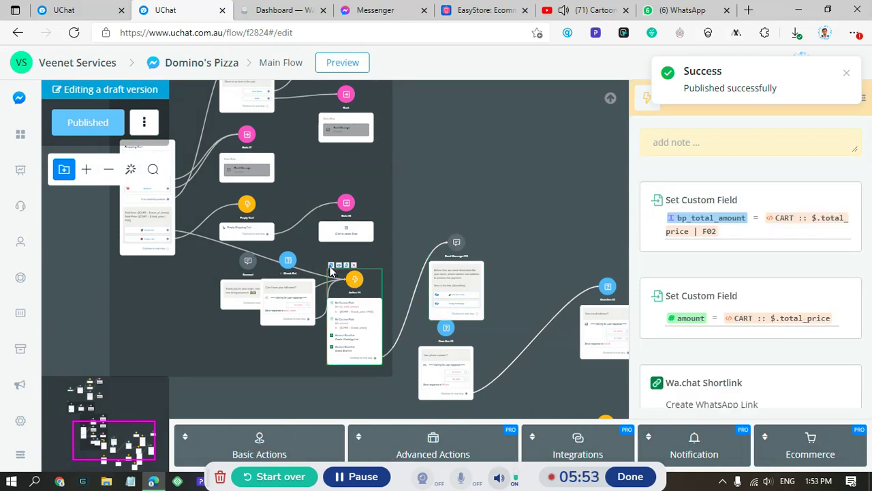
click(332, 267)
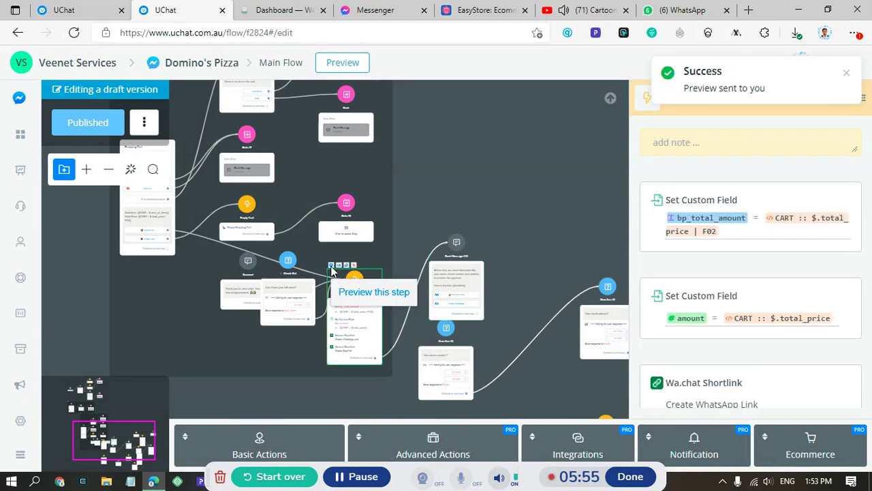
click(368, 10)
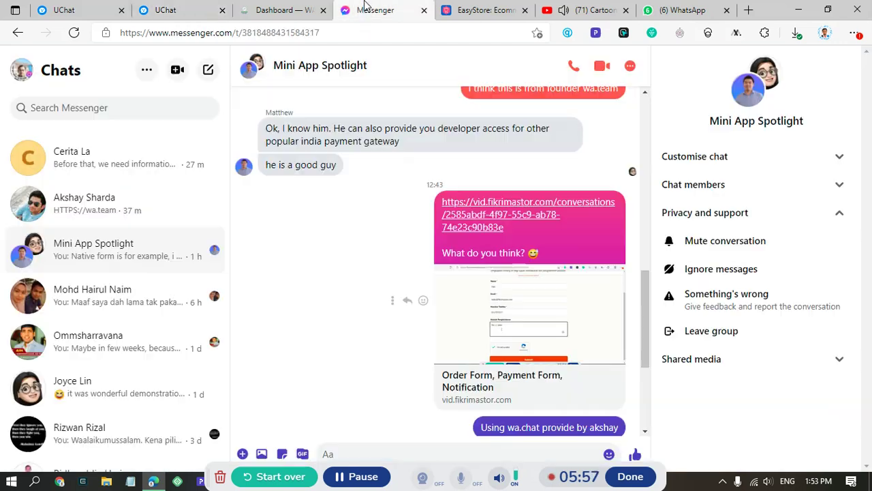
- In the bot chat, test the Fill The Form link, which opens the delivery form
click(143, 159)
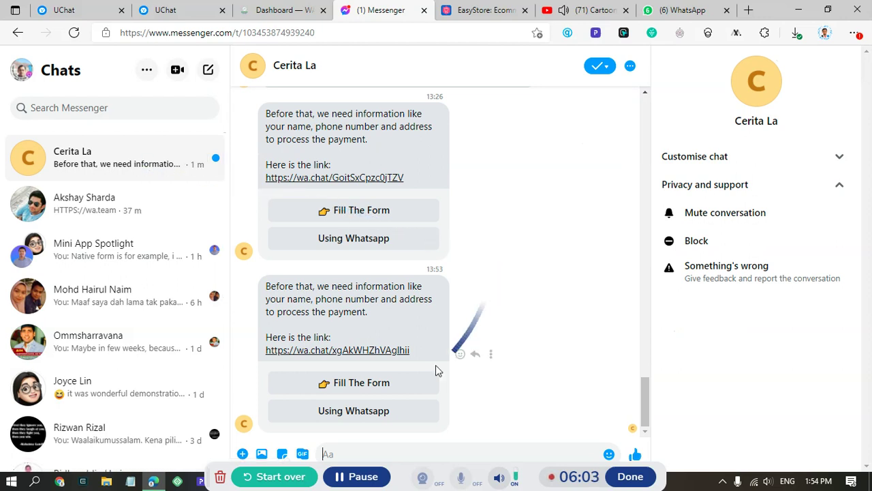
click(357, 386)
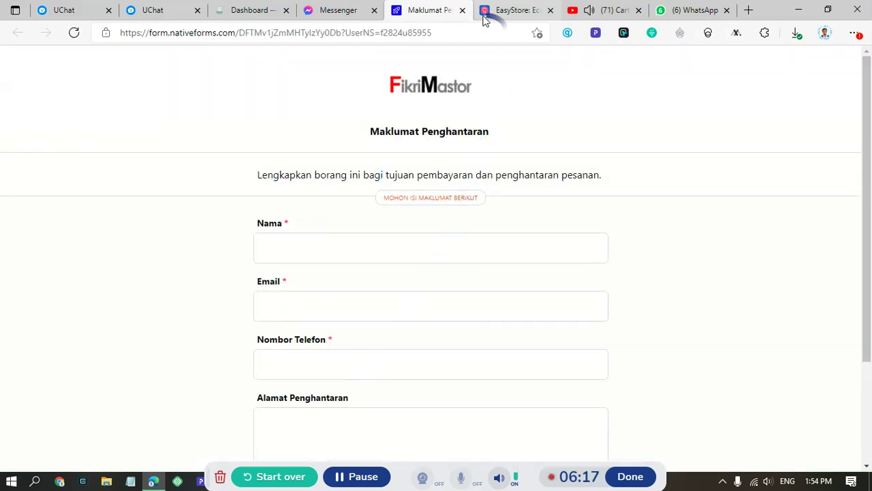
click(462, 10)
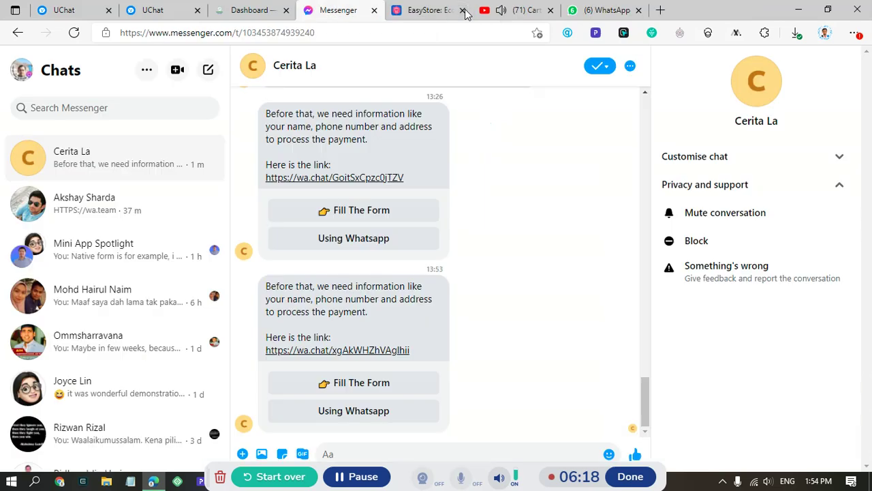
- Test the Using Whatsapp link, which opens the WhatsApp chat page
click(359, 412)
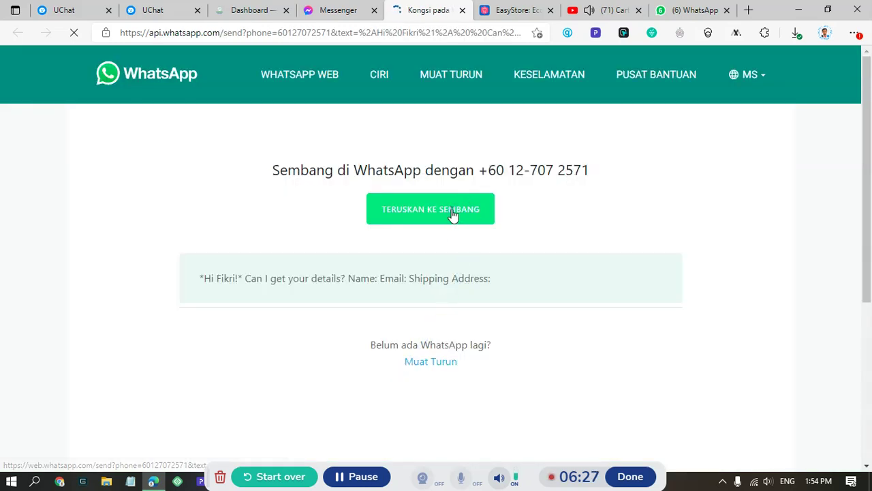
click(463, 11)
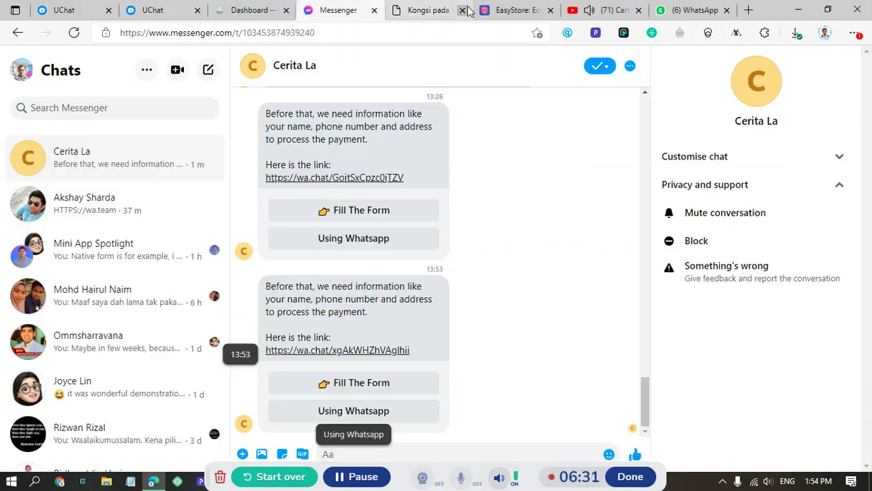
click(254, 11)
- Check WA.CHAT's Links table: Shortlink shows 2 hits, the WhatsApp link 1 hit
click(183, 7)
click(225, 10)
click(175, 120)
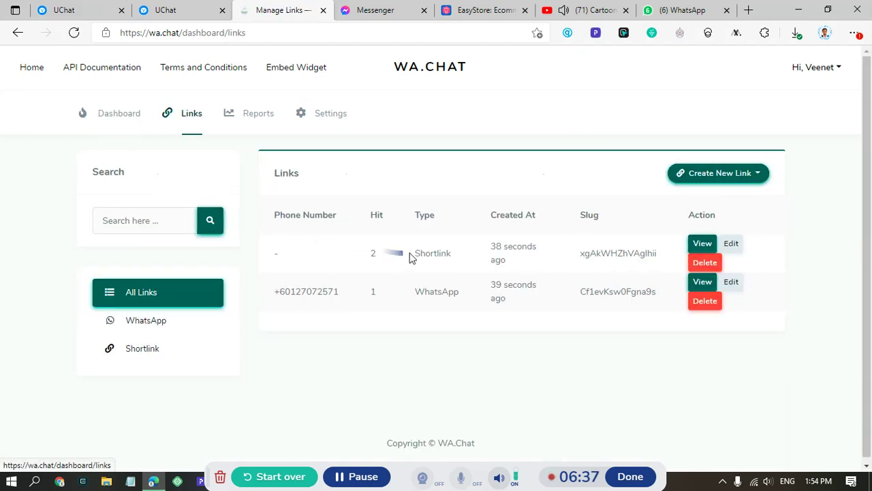
drag(414, 253, 455, 259)
click(552, 257)
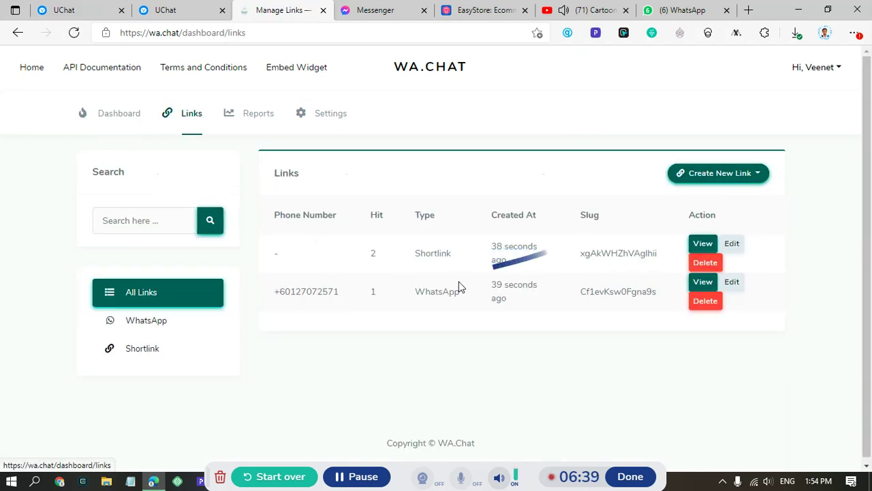
drag(412, 288, 489, 294)
click(521, 298)
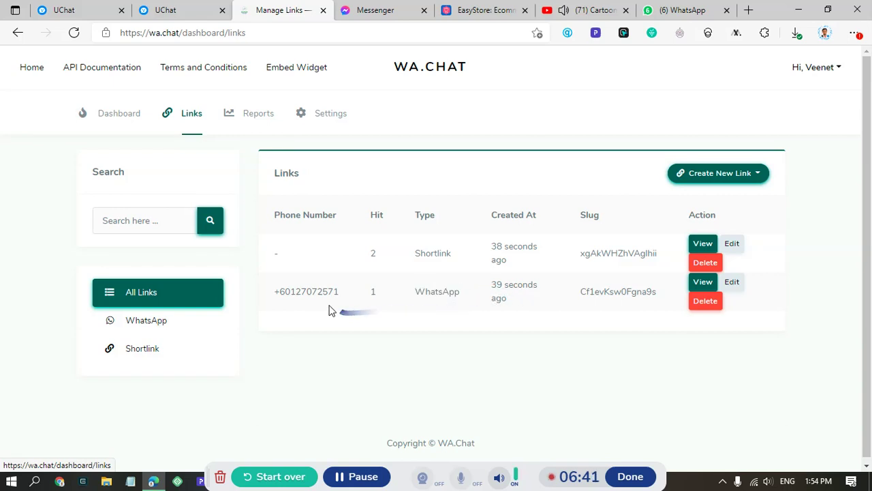